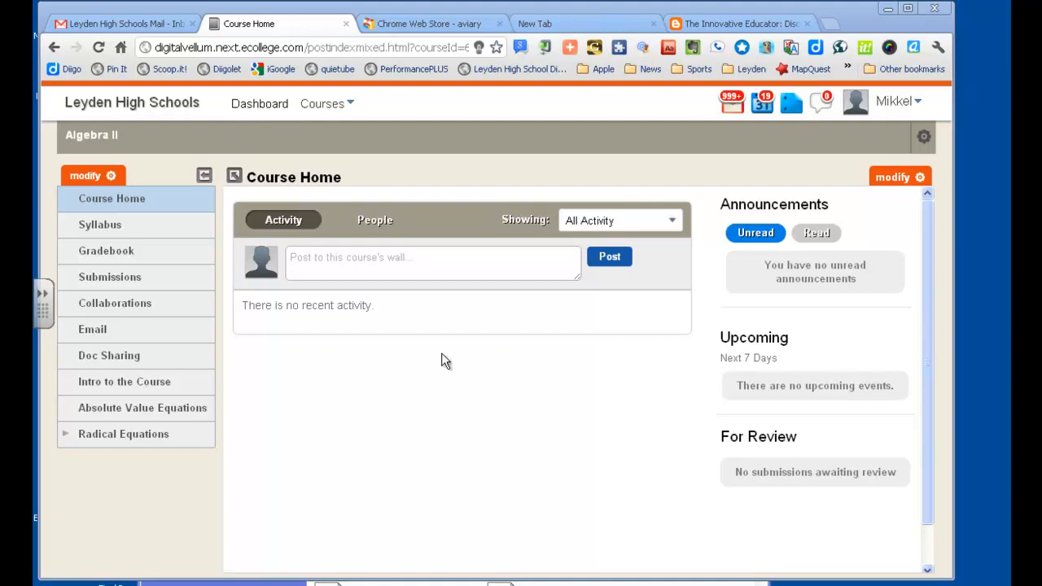
Step: Start a new threaded discussion item in the course menu and name it "Discussion: Digital Footprint"
click(110, 177)
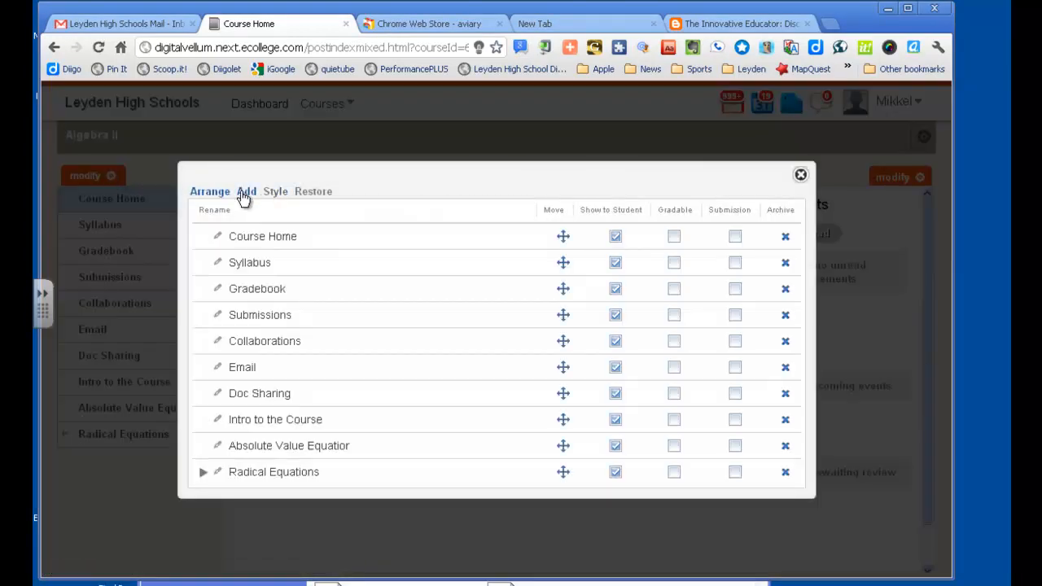
click(246, 192)
click(370, 221)
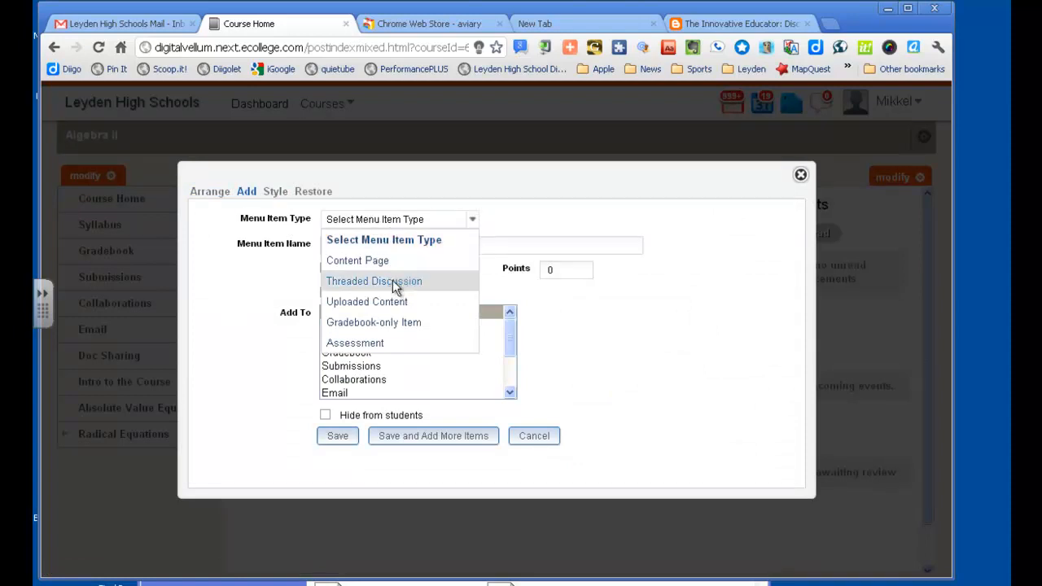
click(391, 282)
click(371, 244)
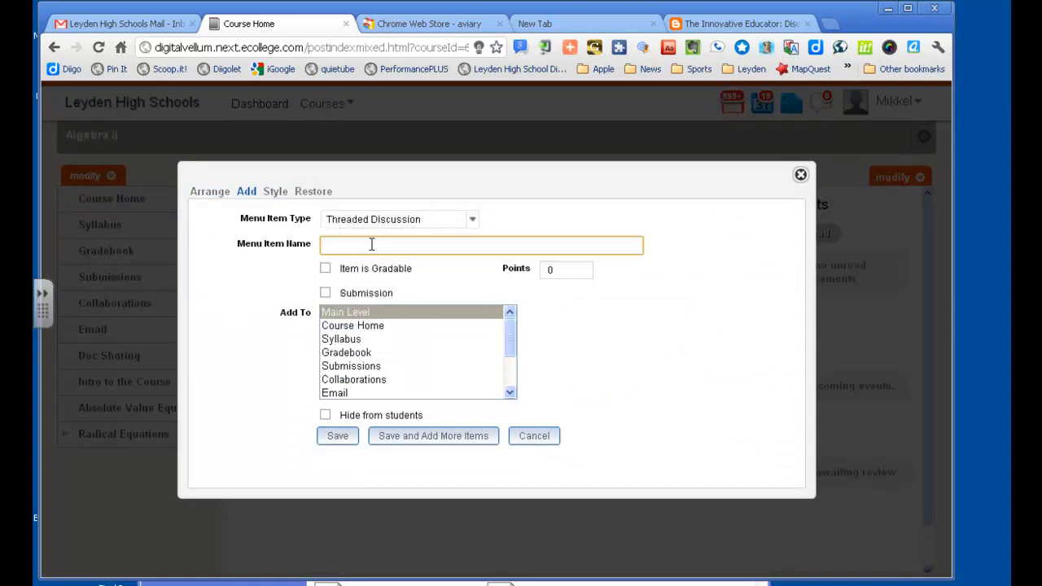
text(Discussion: Digital Footprint)
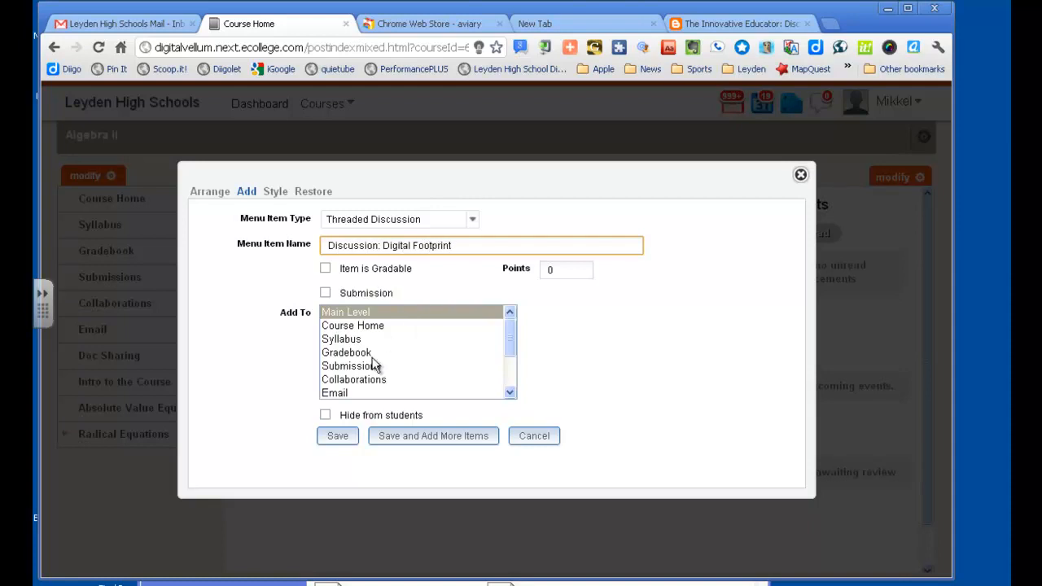
Step: Make the new discussion item gradable with 10 points, save it at the main level and close the course menu editor
click(325, 269)
double_click(545, 270)
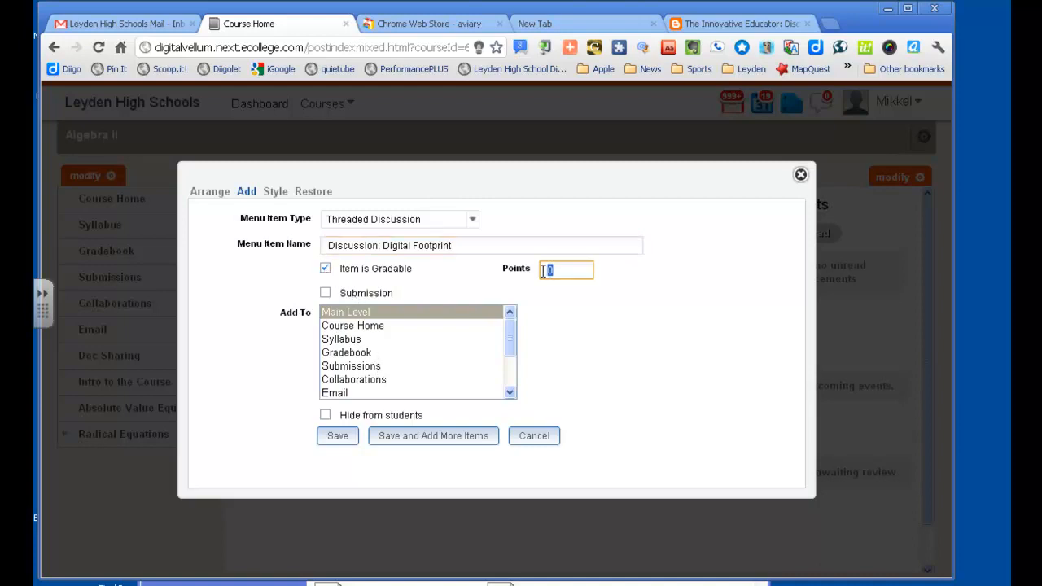
text(10)
click(331, 436)
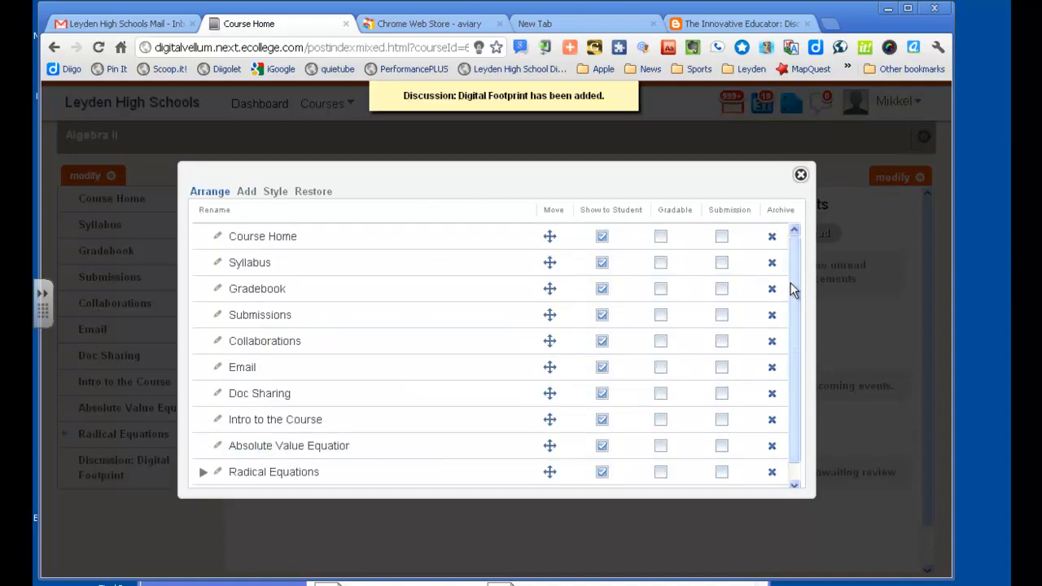
drag(789, 283, 788, 340)
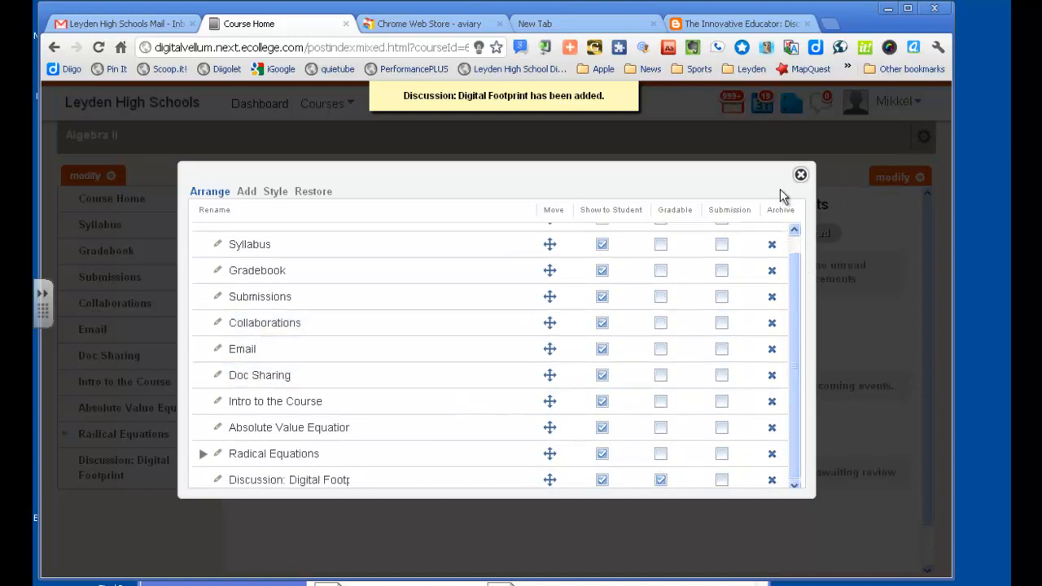
click(800, 178)
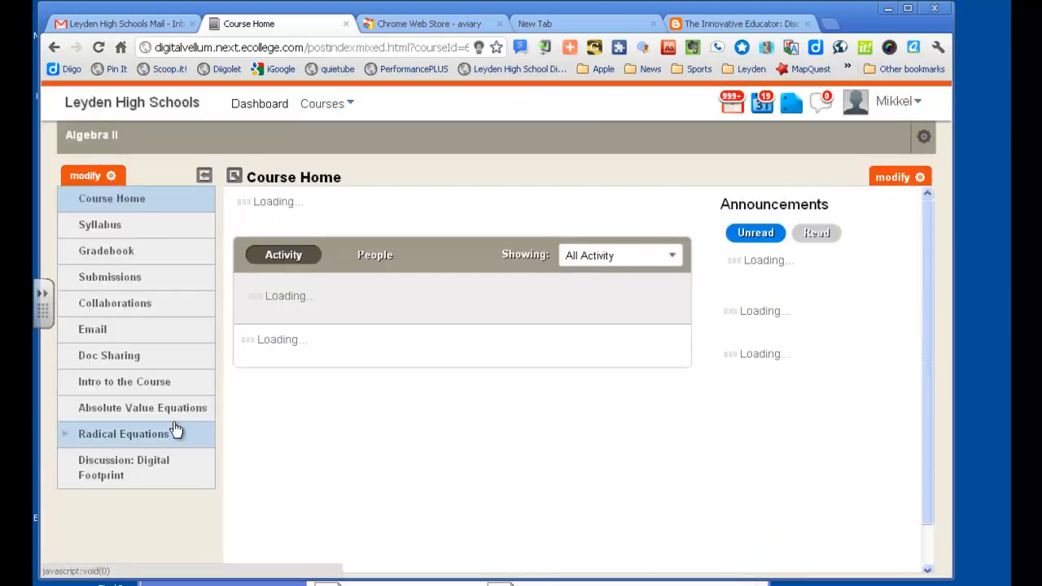
Step: Open the "Discussion: Digital Footprint" item in its management view
click(134, 471)
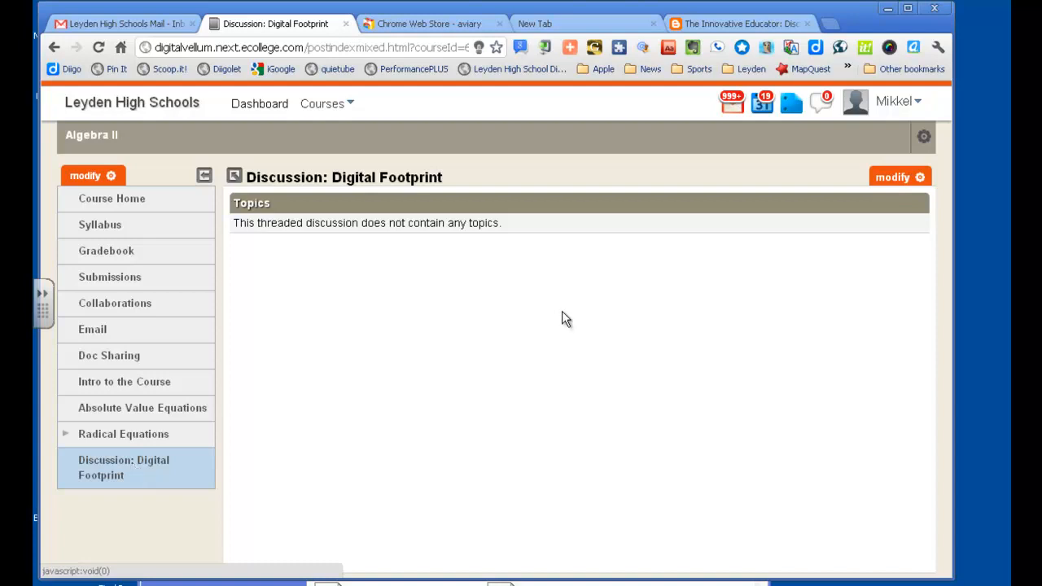
click(910, 178)
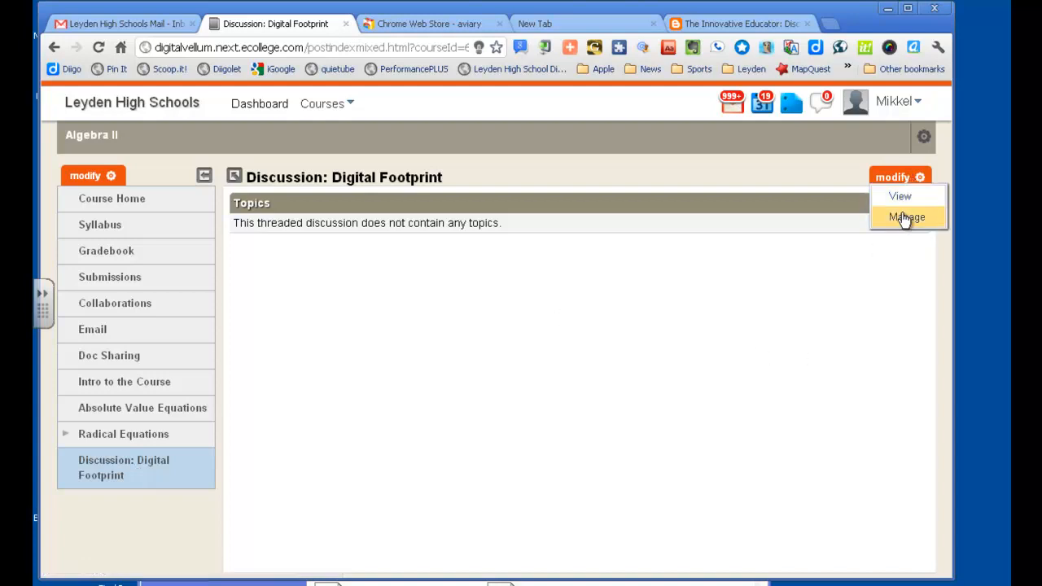
click(936, 223)
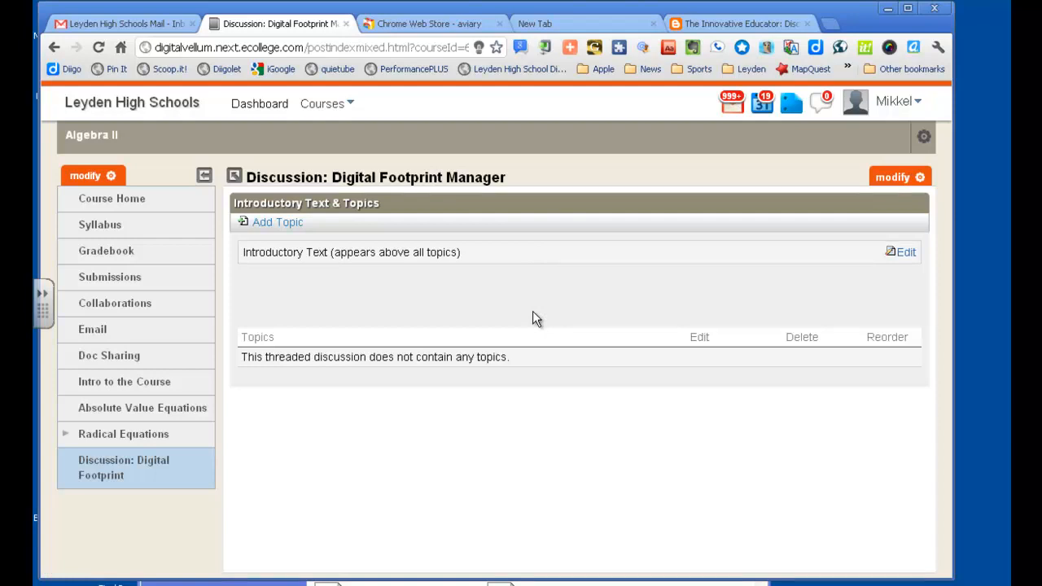
Step: Save the introductory text "What is your digital footprint? Please read the following blogpost: Discover what your digital footprint says about you.", linking the post title
click(905, 254)
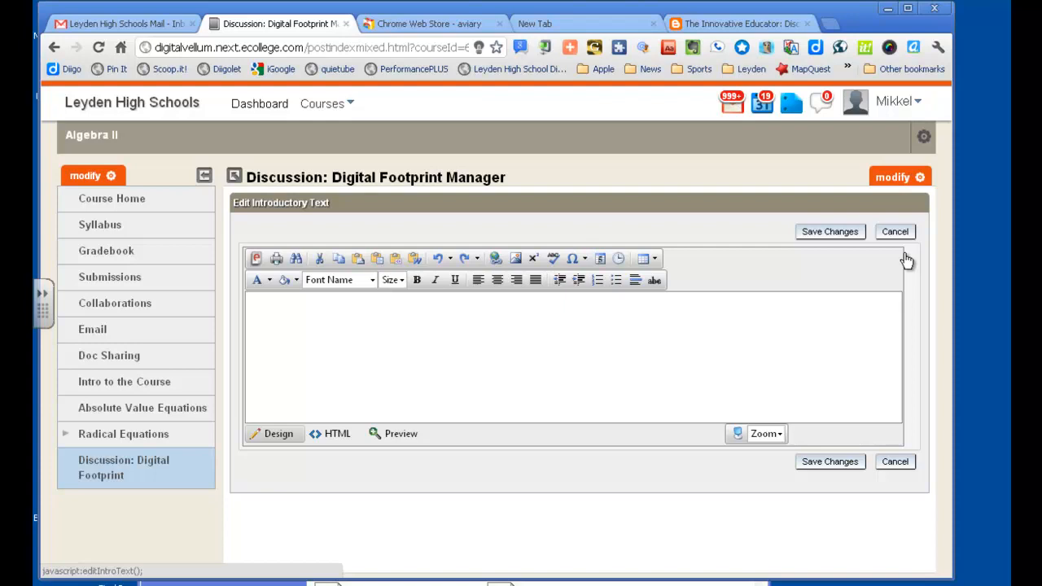
click(415, 325)
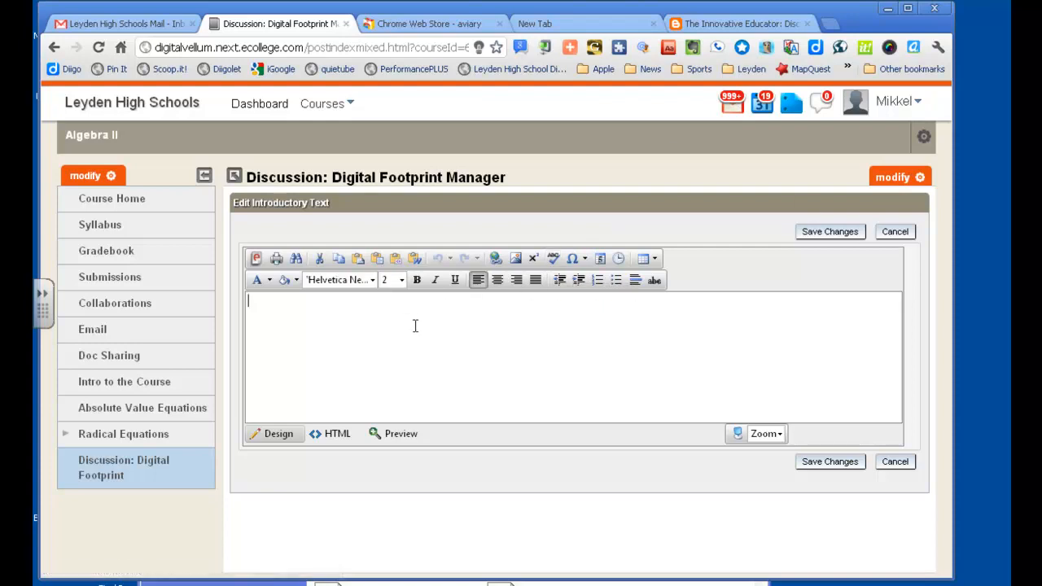
text(What is your digital footprint? Please read the following blogpost: Discover what your digital footprint says about you.)
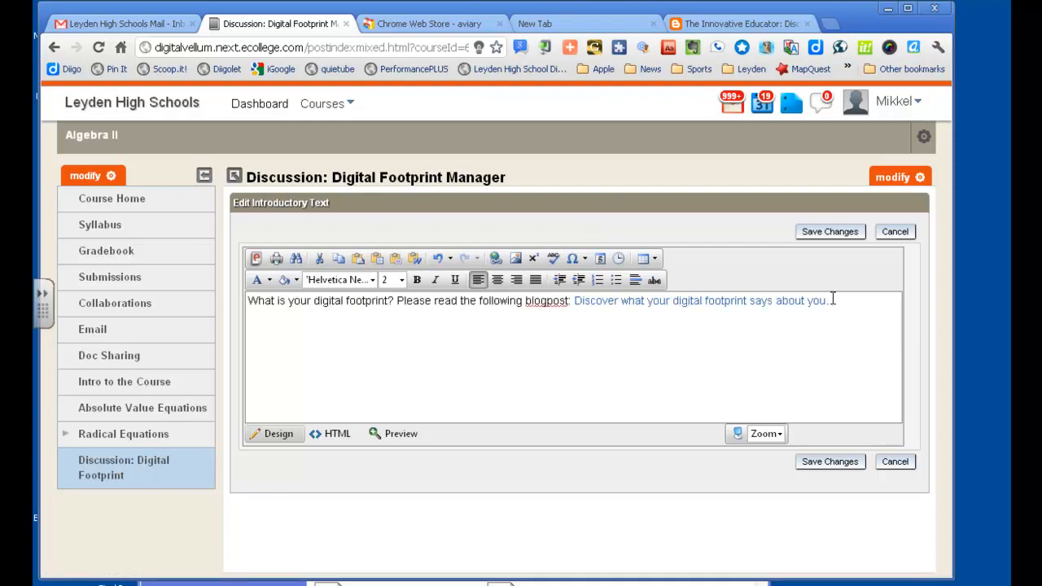
click(845, 235)
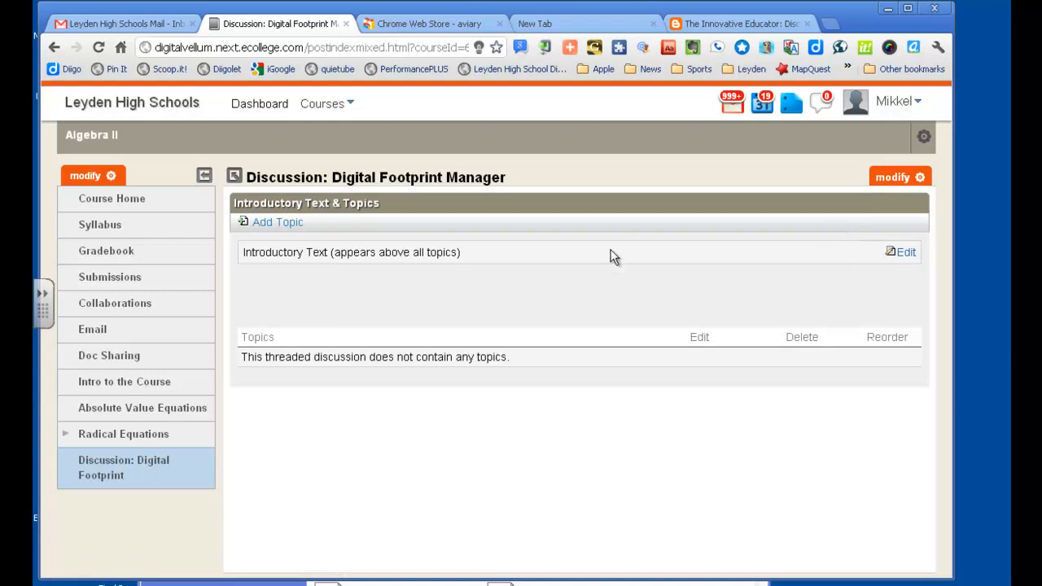
Step: Add the topic "What do you think your digital footprint says about you?", asking about surprises found with the blogpost's tools, and view the discussion
click(272, 227)
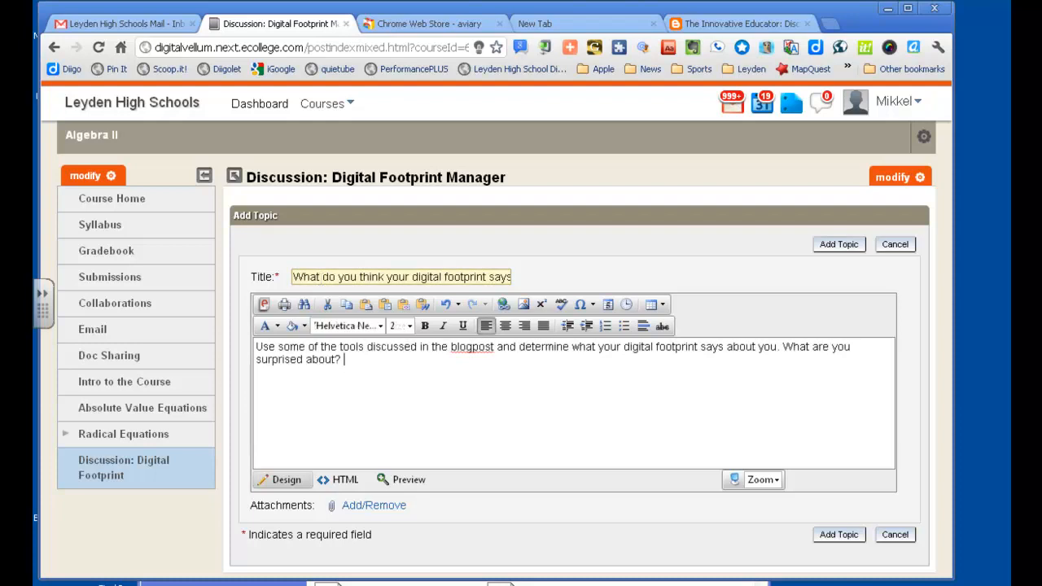
click(838, 245)
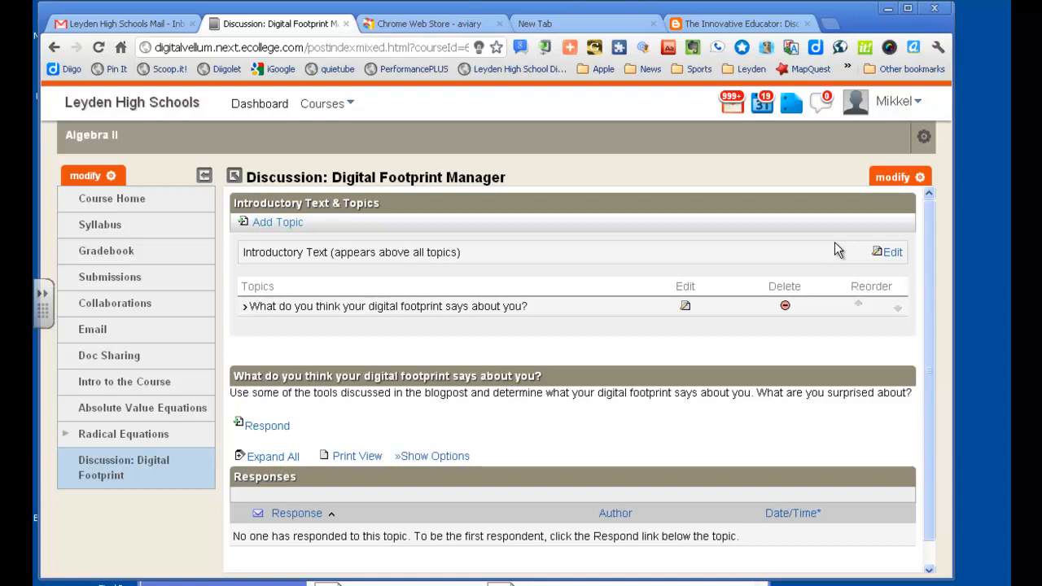
click(905, 179)
click(899, 198)
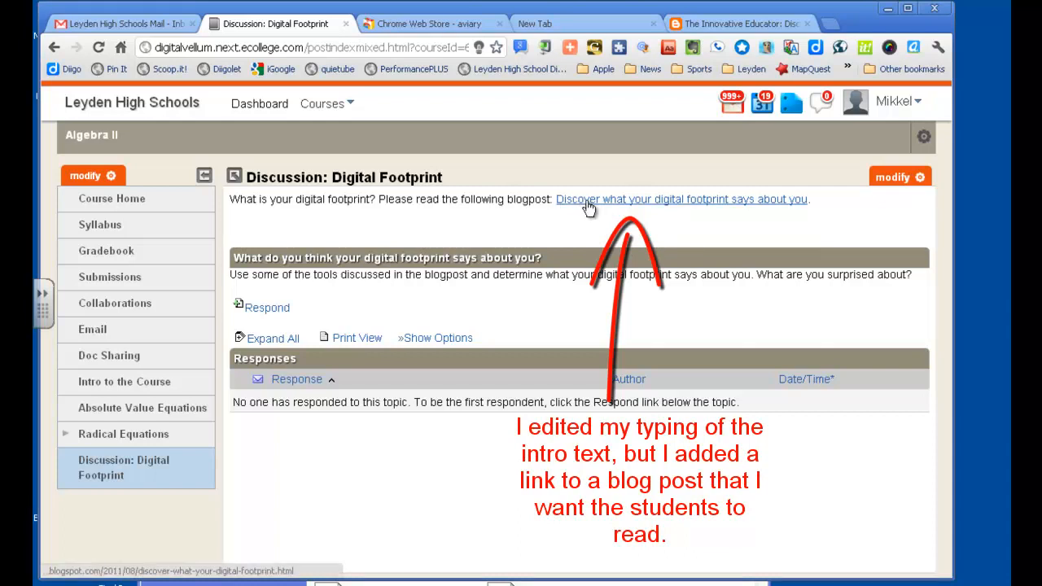
Step: Set all of the discussion's introductory text to font size 4, save it and view the discussion
click(895, 178)
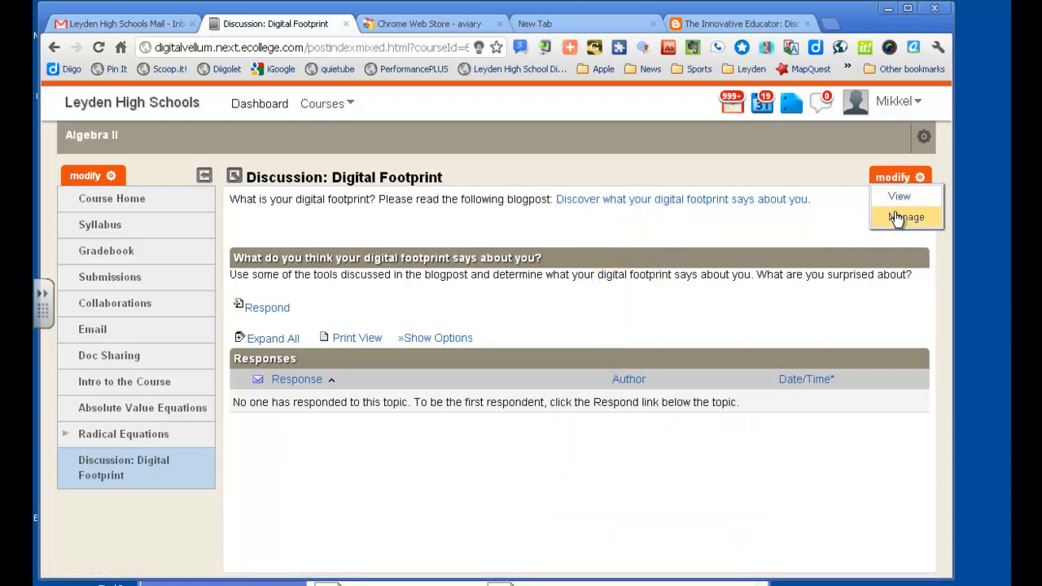
click(896, 218)
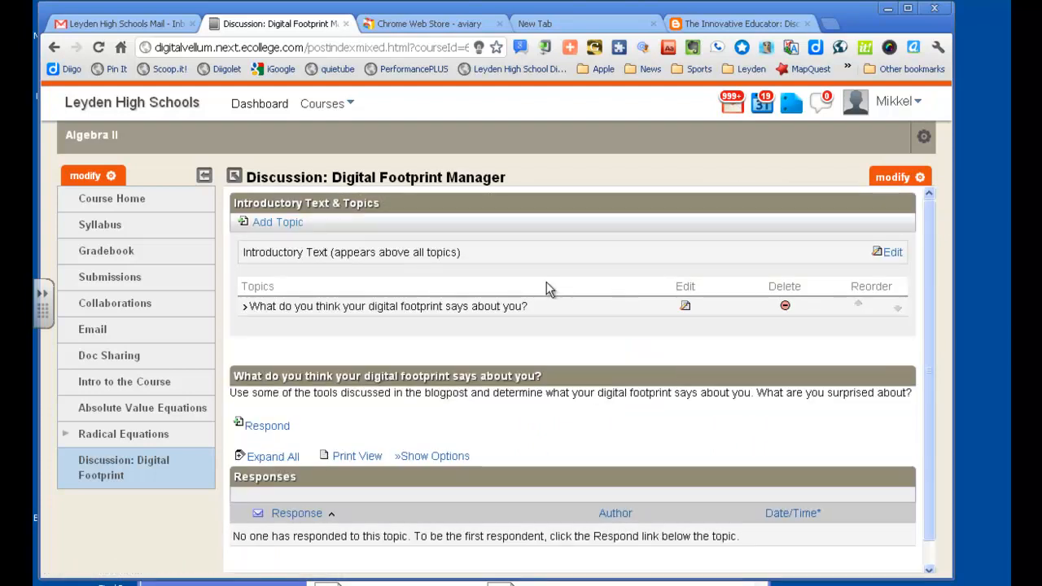
click(893, 254)
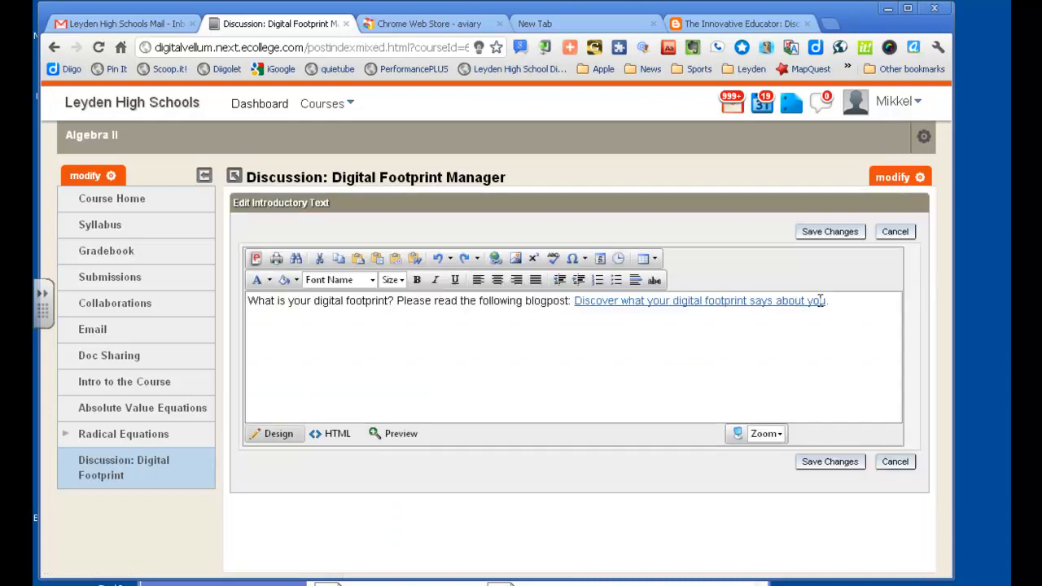
drag(843, 312, 245, 300)
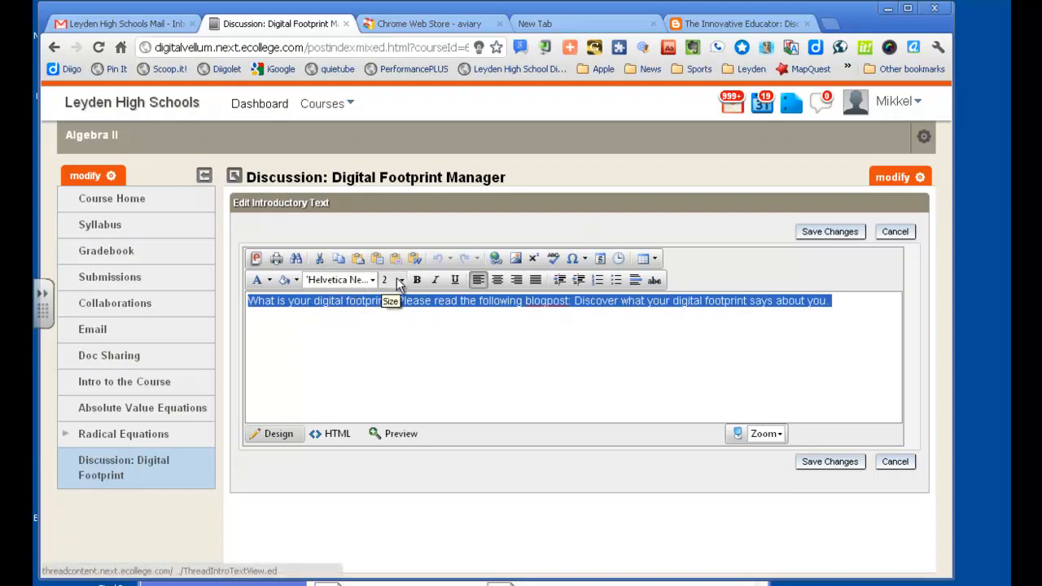
click(401, 280)
click(384, 346)
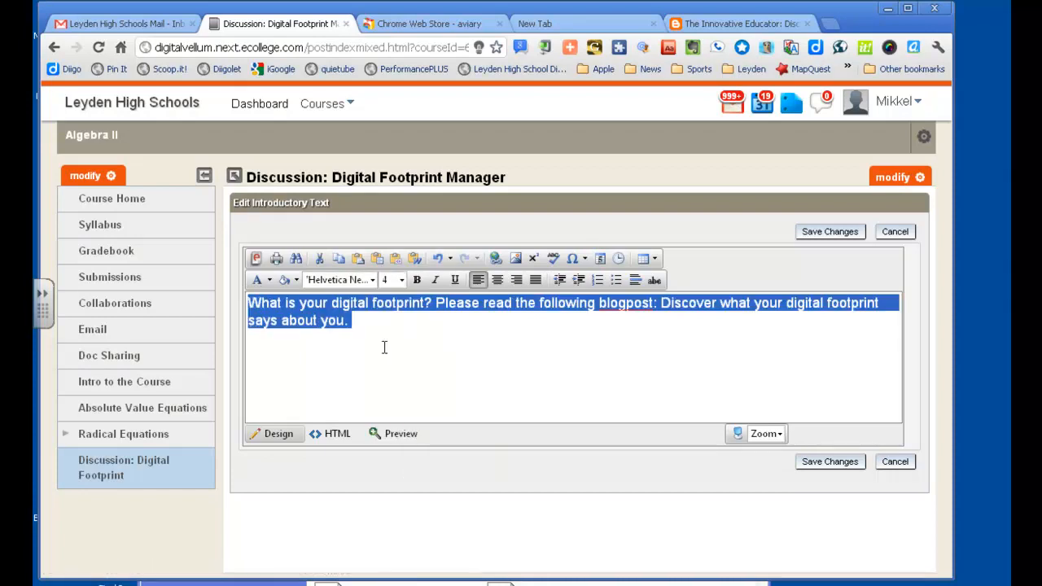
click(384, 348)
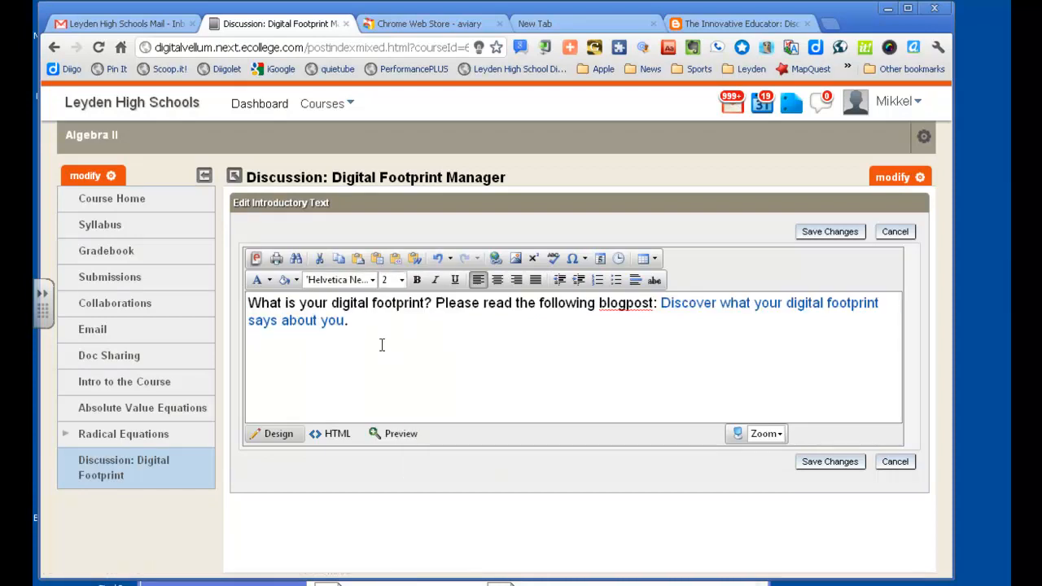
click(819, 234)
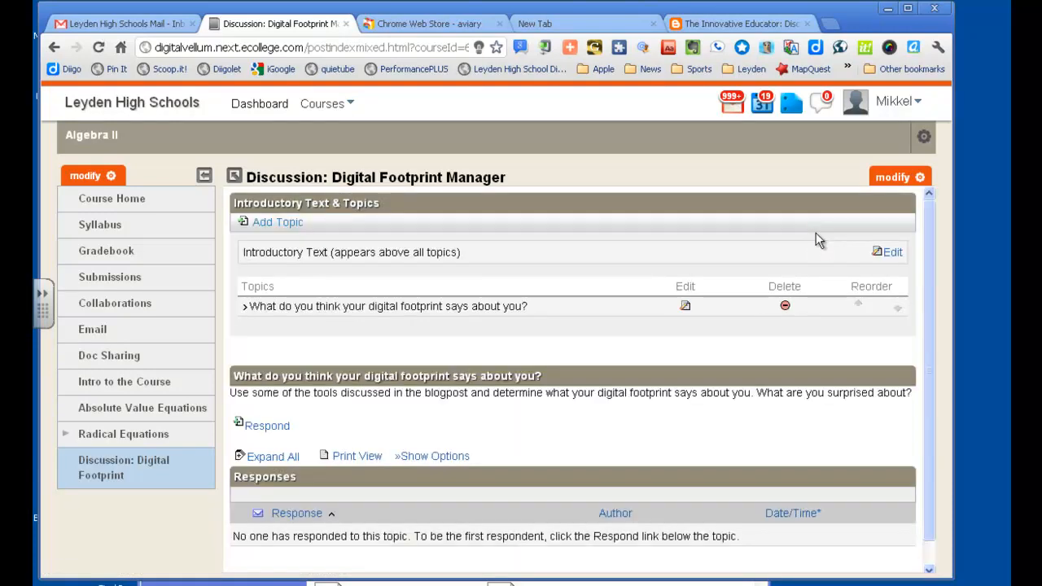
click(892, 178)
click(892, 198)
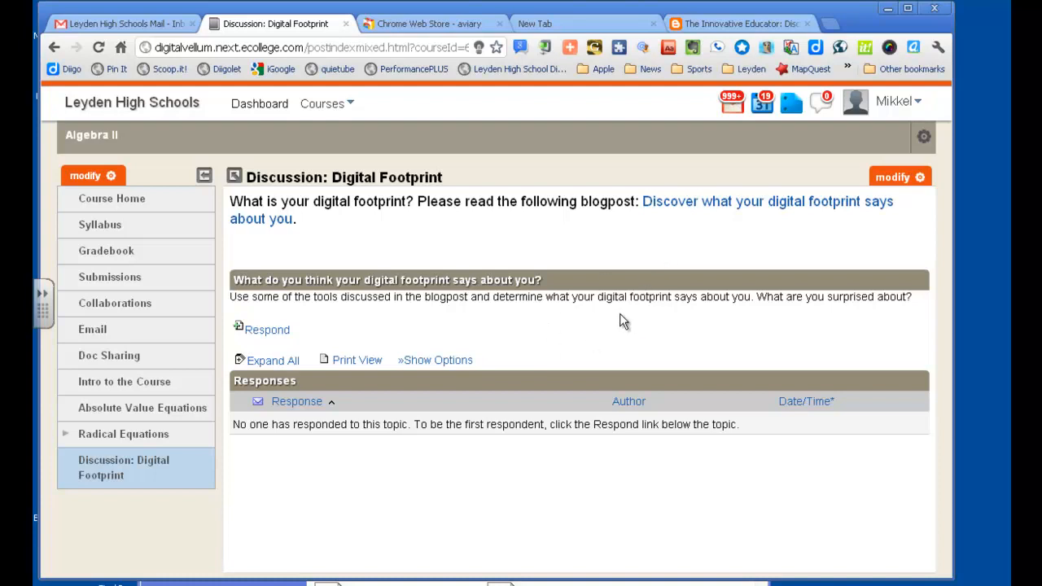
Step: Add the line "Please respond to this topic by Friday." below the description of the digital footprint topic
click(895, 177)
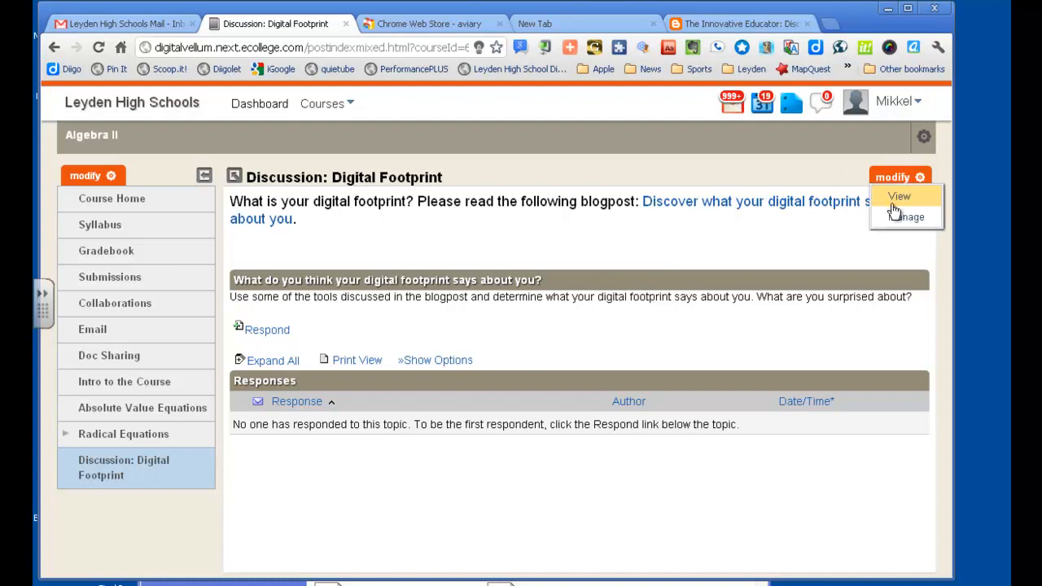
click(895, 217)
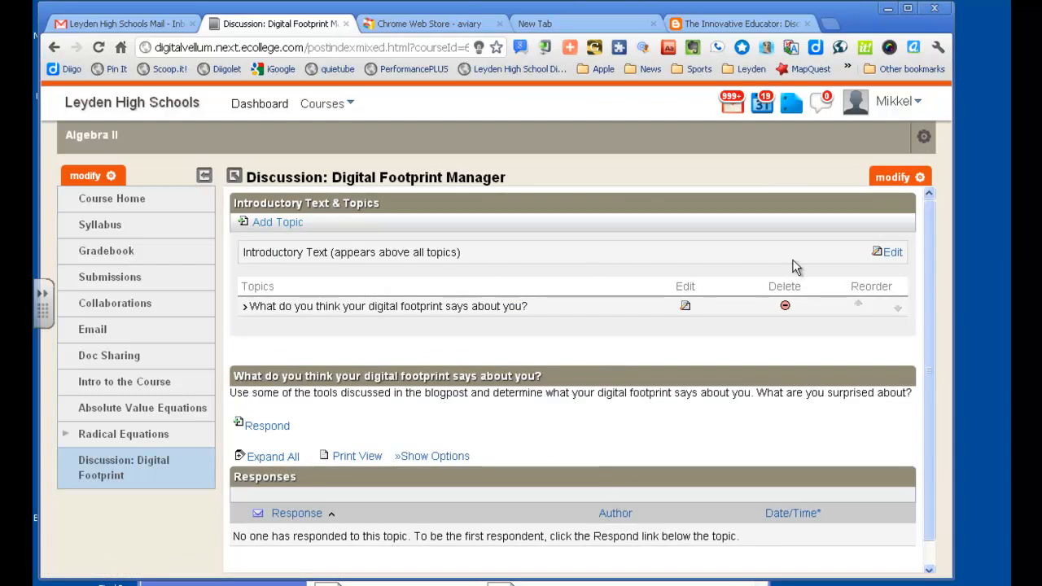
click(685, 306)
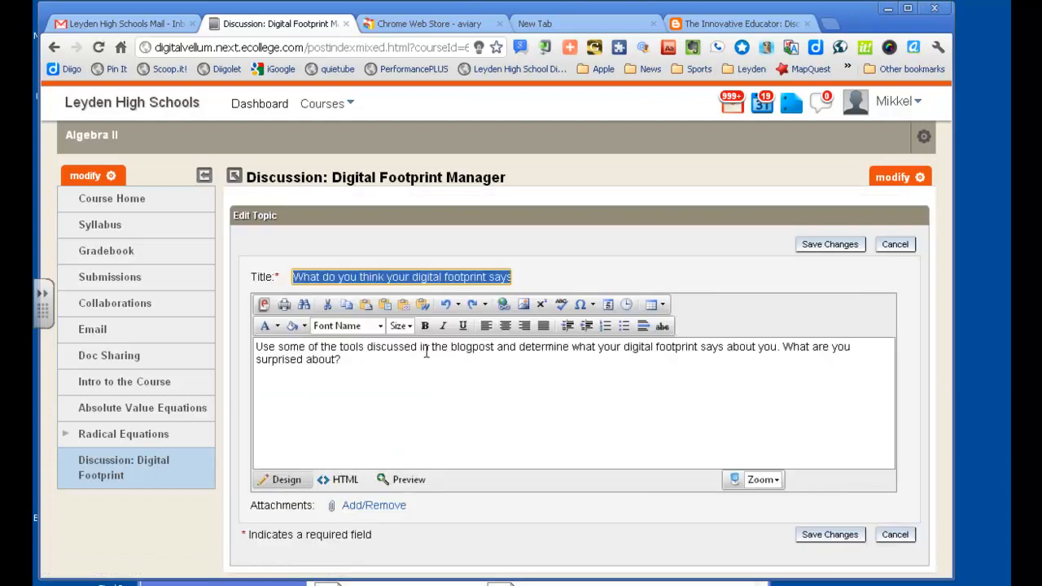
click(386, 368)
key(Return)
text(Please )
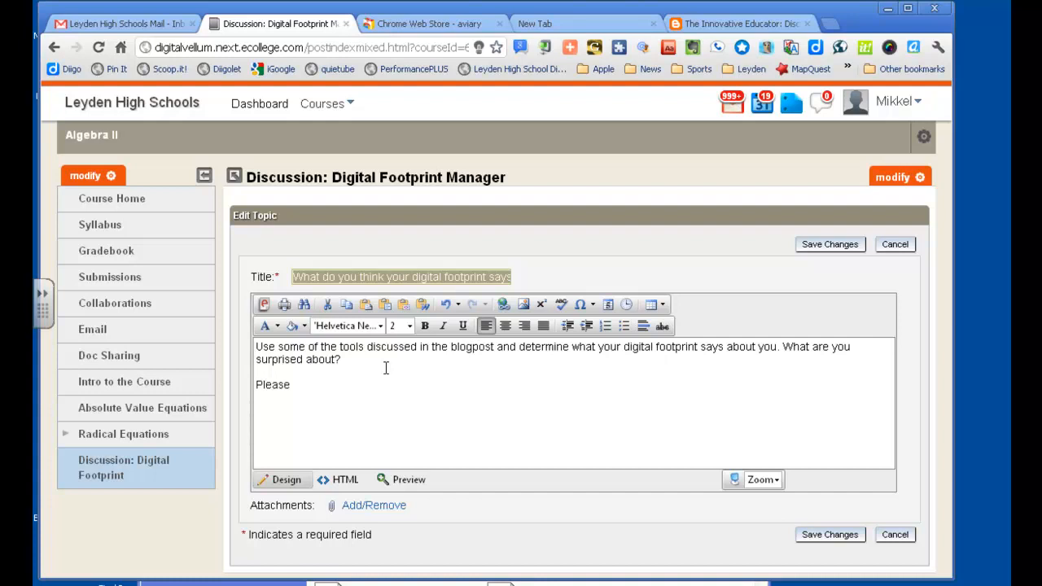
text(resond)
key(BackSpace)
key(BackSpace)
key(BackSpace)
key(BackSpace)
text(pond to this topic by Friday)
text(.)
Step: Make the "Please respond to this topic by Friday." line bold, save the topic and view the discussion
drag(448, 384, 249, 388)
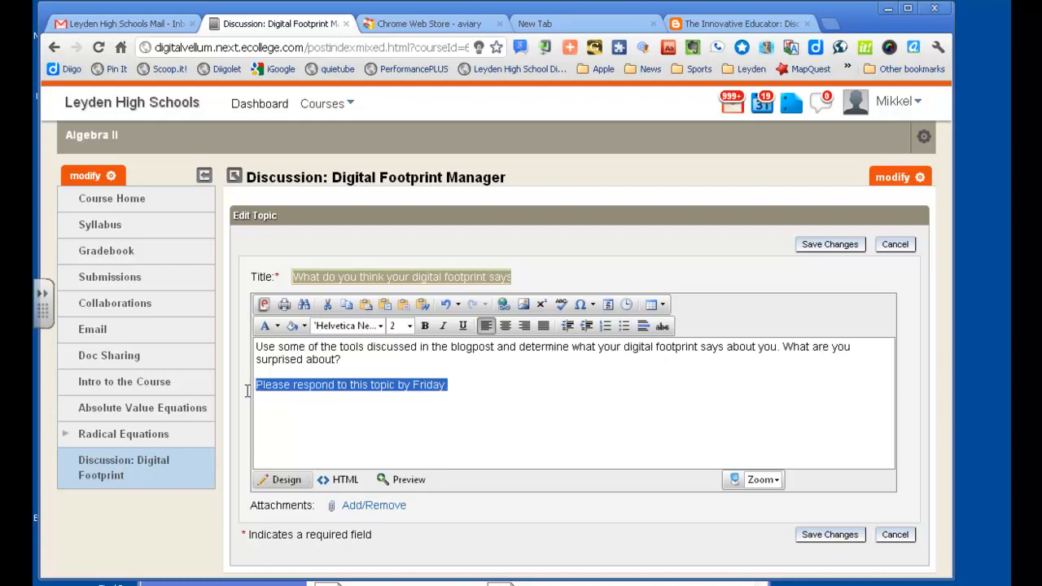
click(424, 326)
click(826, 245)
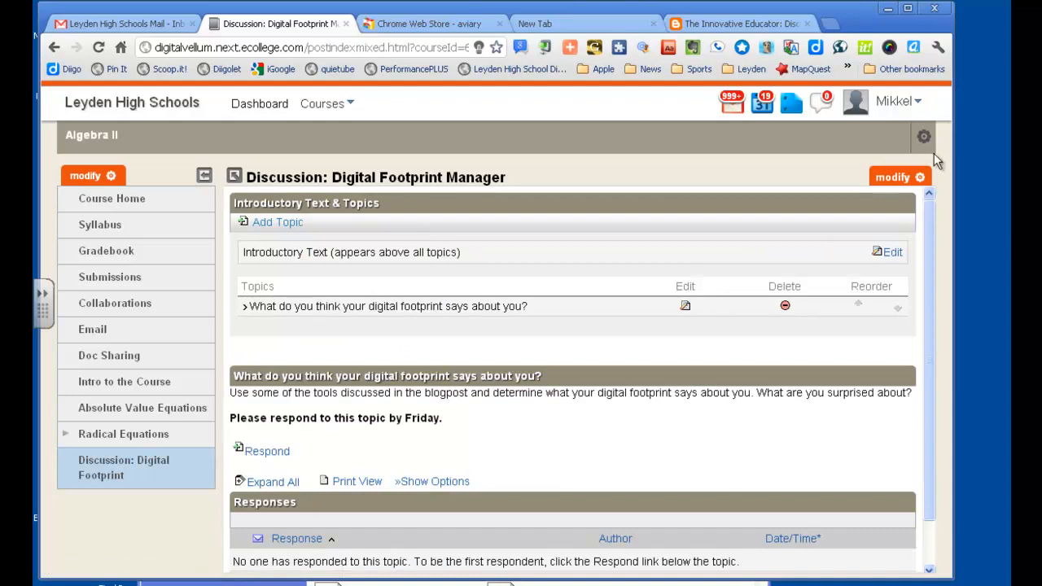
click(903, 180)
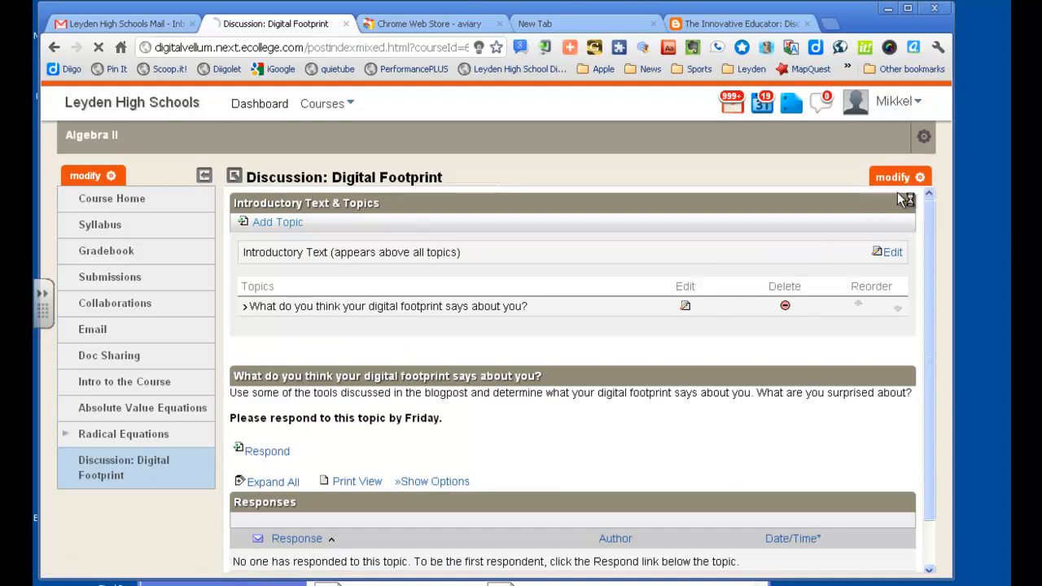
click(904, 204)
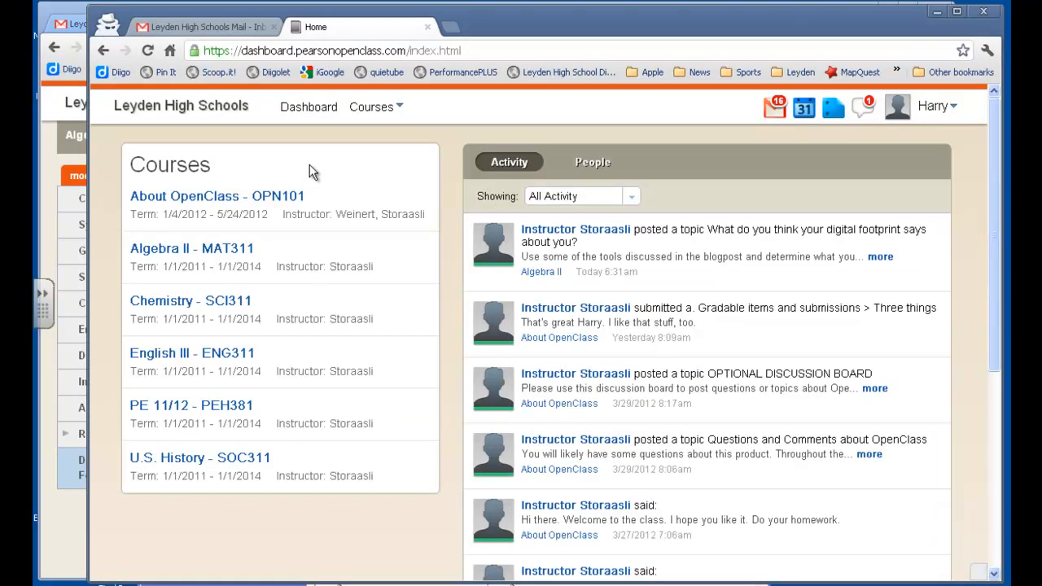
Step: As the student, view the Algebra II digital footprint discussion and look through its linked blogpost "Discover what your digital footprint says about you"
click(186, 250)
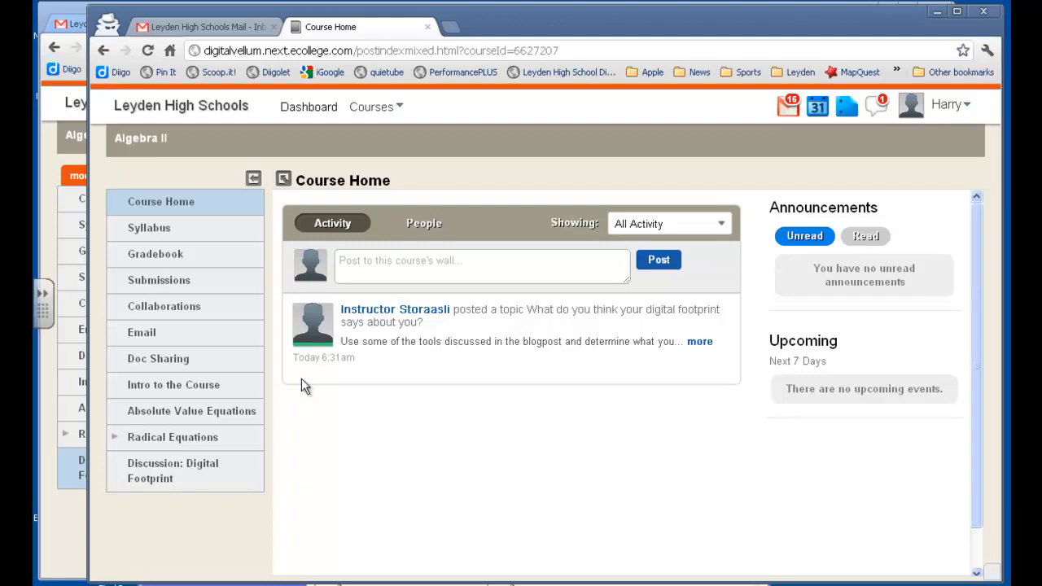
click(159, 482)
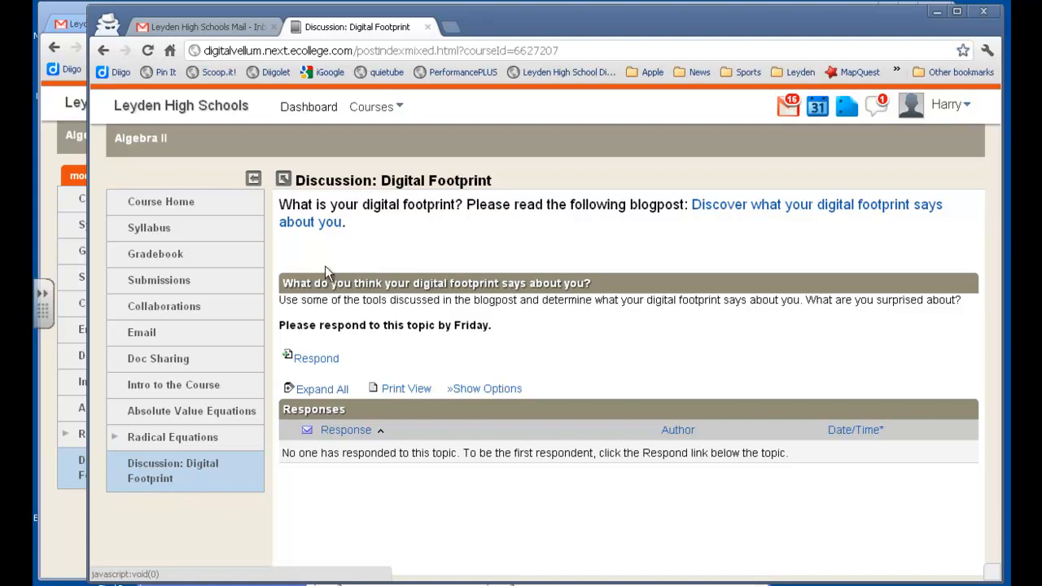
click(730, 210)
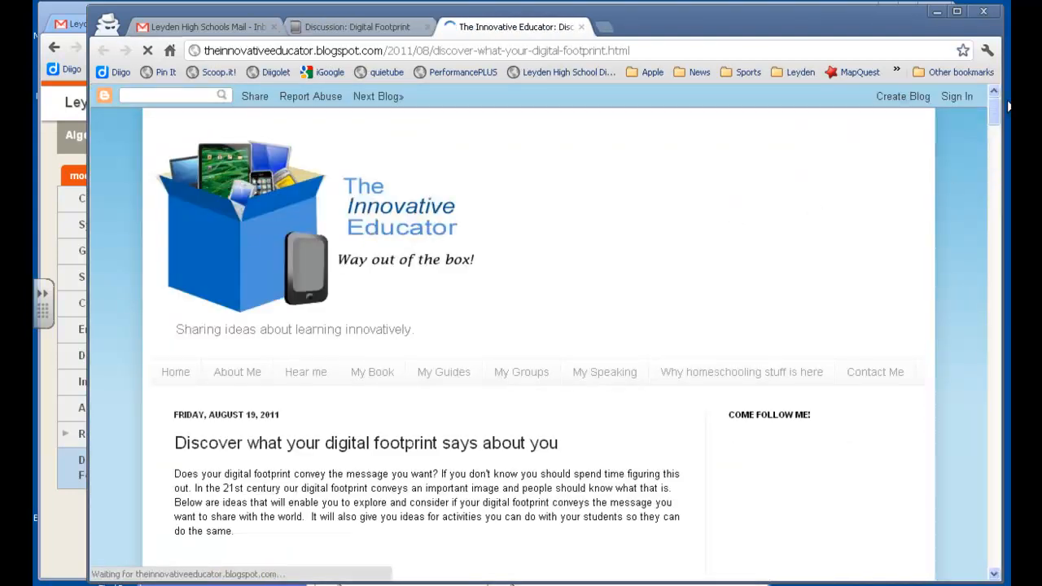
mouse_move(1000, 120)
mouse_down()
mouse_move(1001, 136)
mouse_move(1000, 120)
mouse_up()
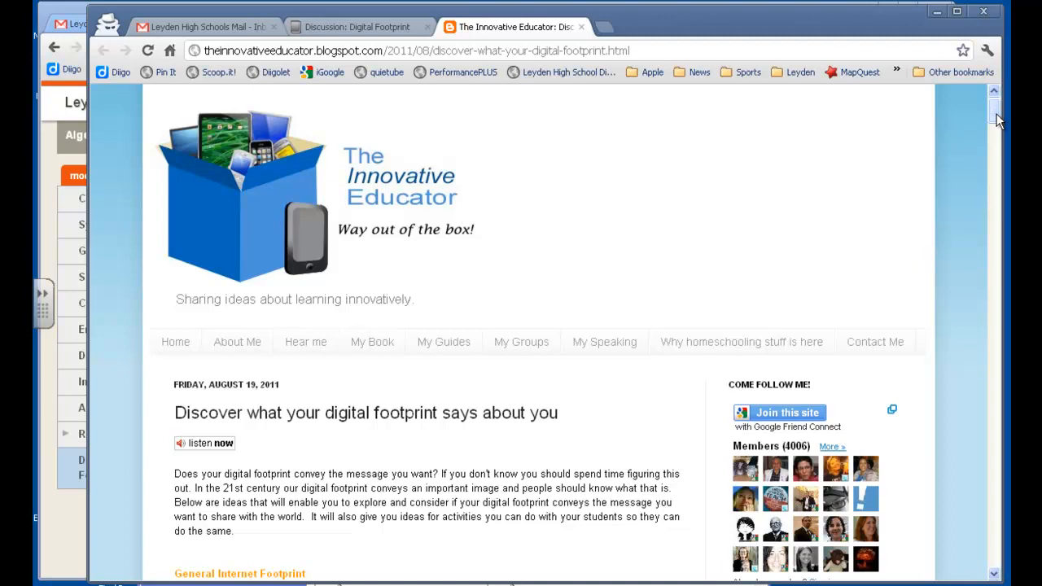
mouse_move(1000, 119)
mouse_down()
mouse_move(990, 159)
mouse_move(989, 105)
mouse_up()
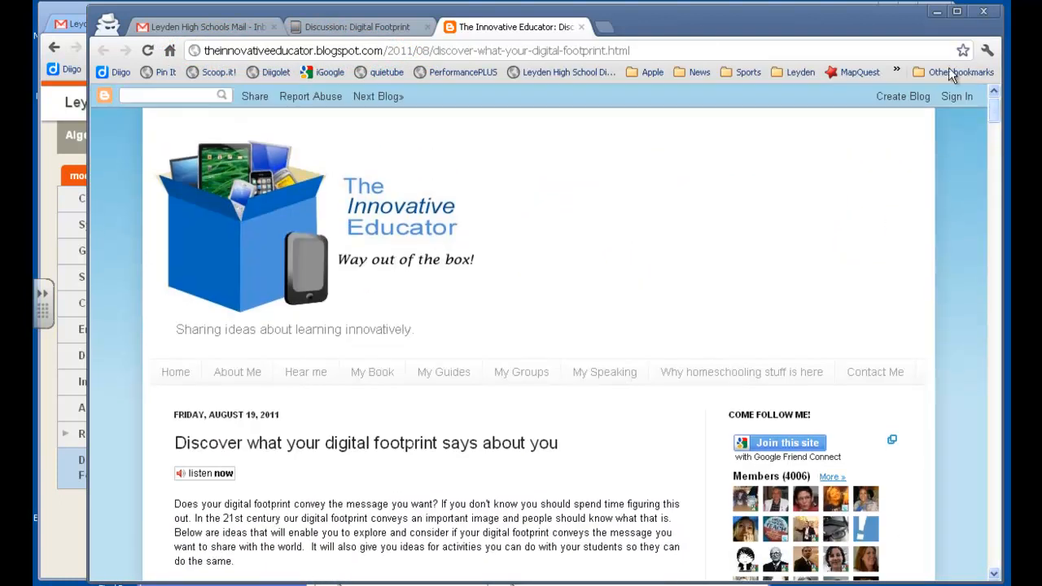
Step: Write and preview a response titled "My digital footprint": "My digital footprint is pretty good. I didn't find myself in a Google search."
click(359, 27)
click(316, 361)
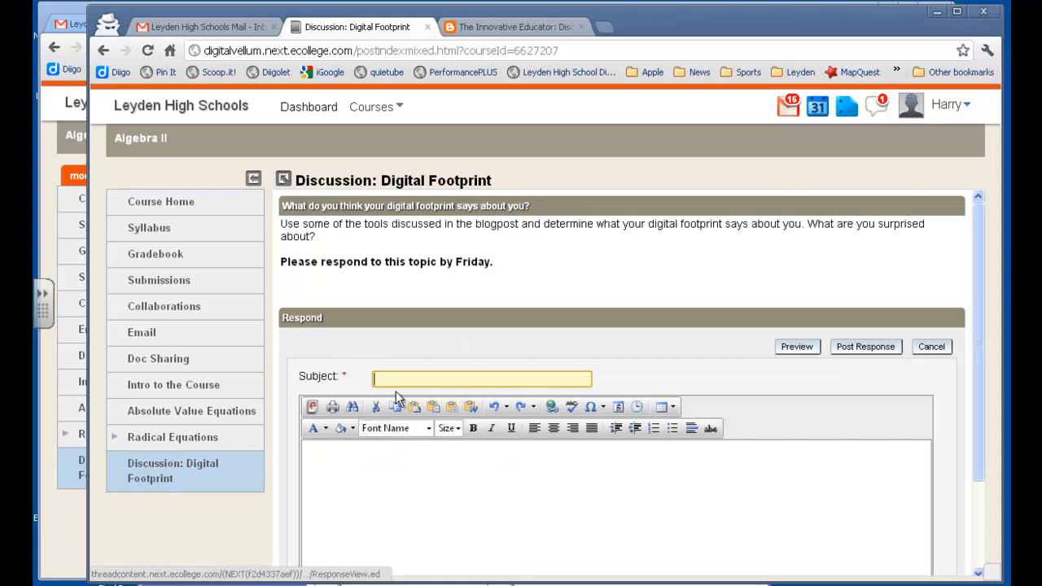
click(392, 379)
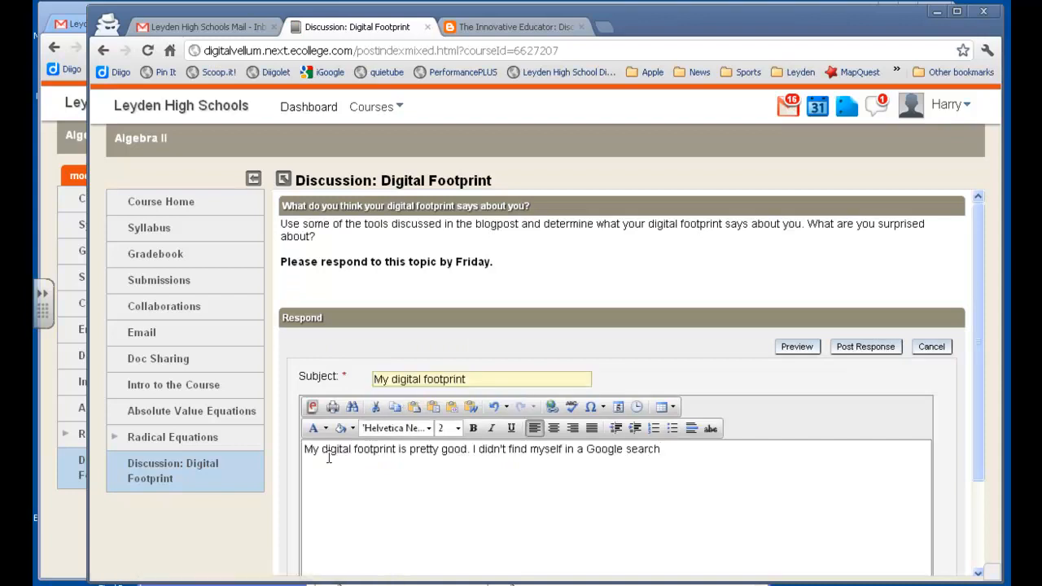
text(.)
click(802, 348)
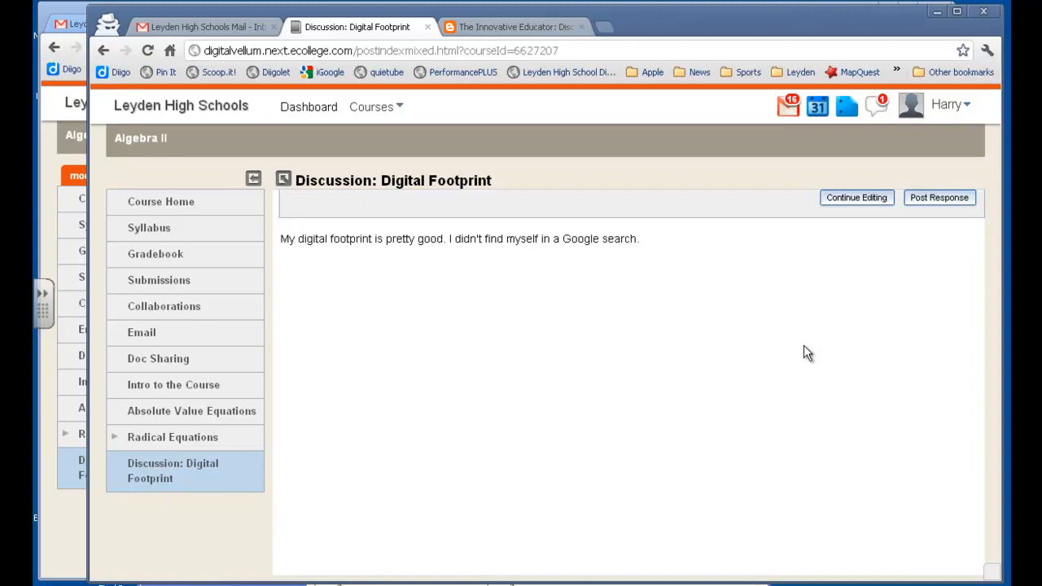
Step: Resume editing the response, add "Thanks for asking." at the end of its text and post it
click(847, 200)
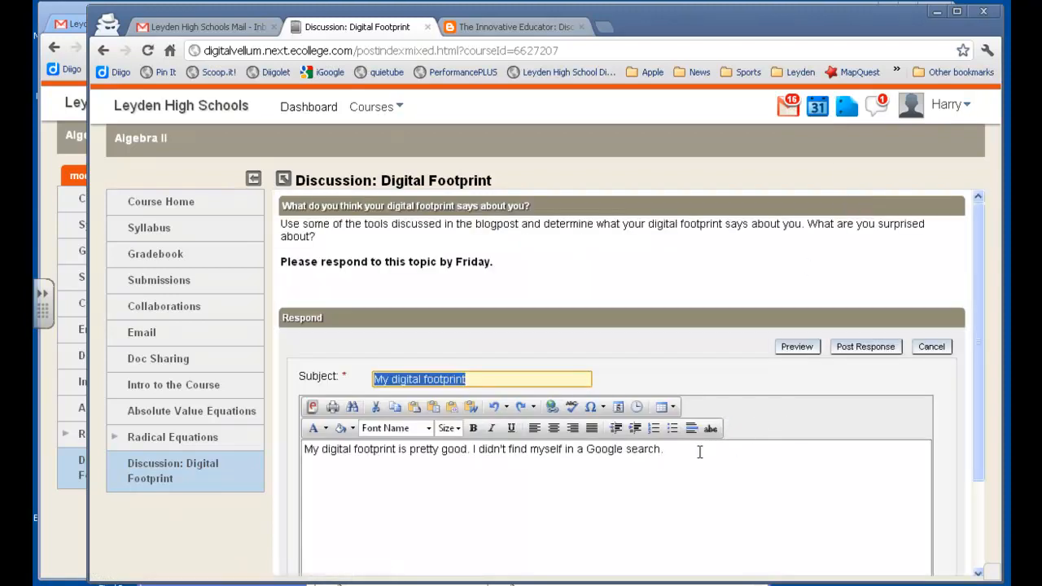
click(699, 450)
text(Tha)
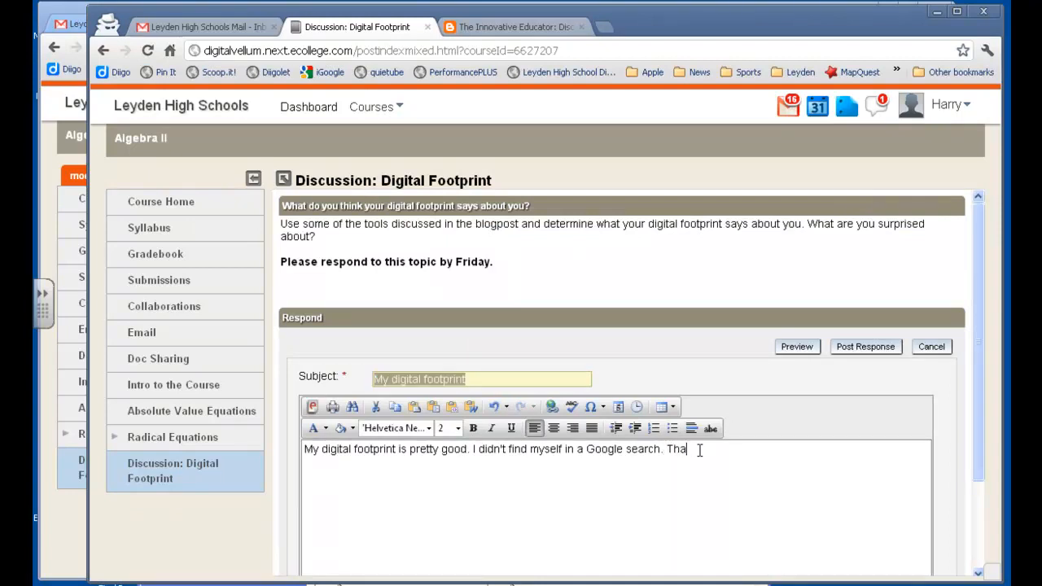
text(nks for asking.)
click(865, 349)
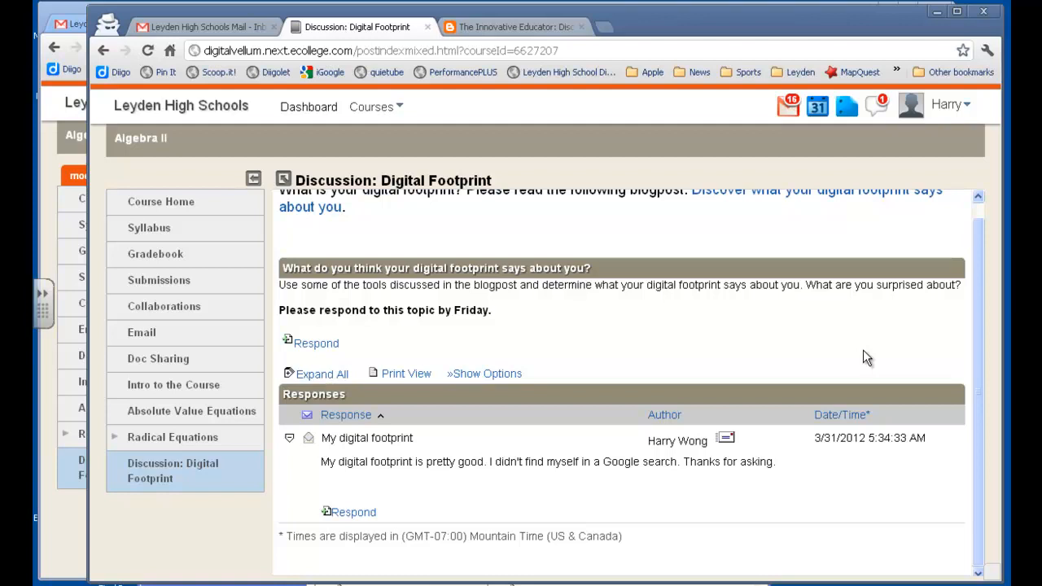
Step: Switch to the instructor's browser window, reload the digital footprint discussion and expand the student's response to read it
click(63, 533)
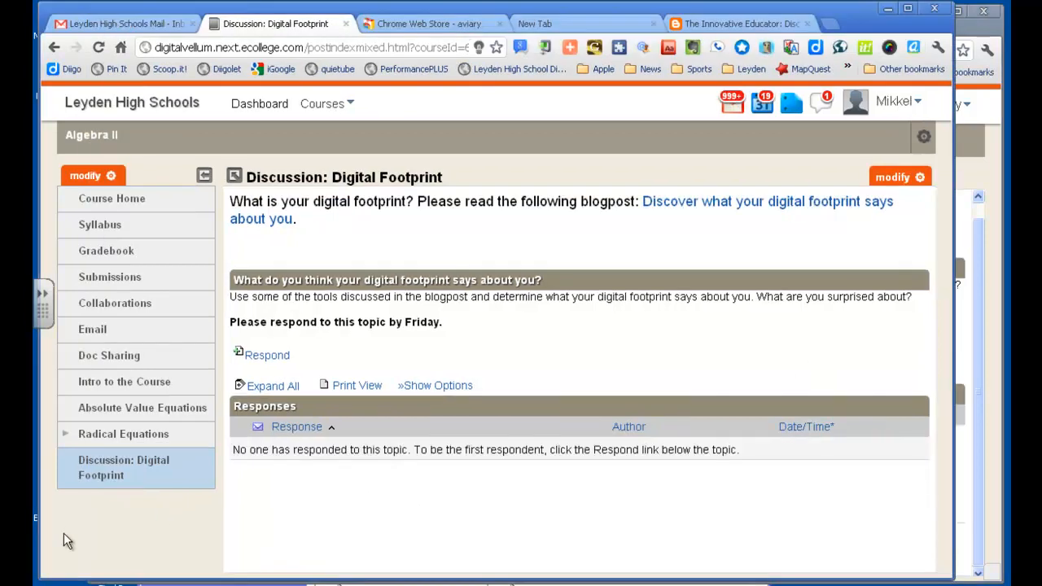
click(139, 197)
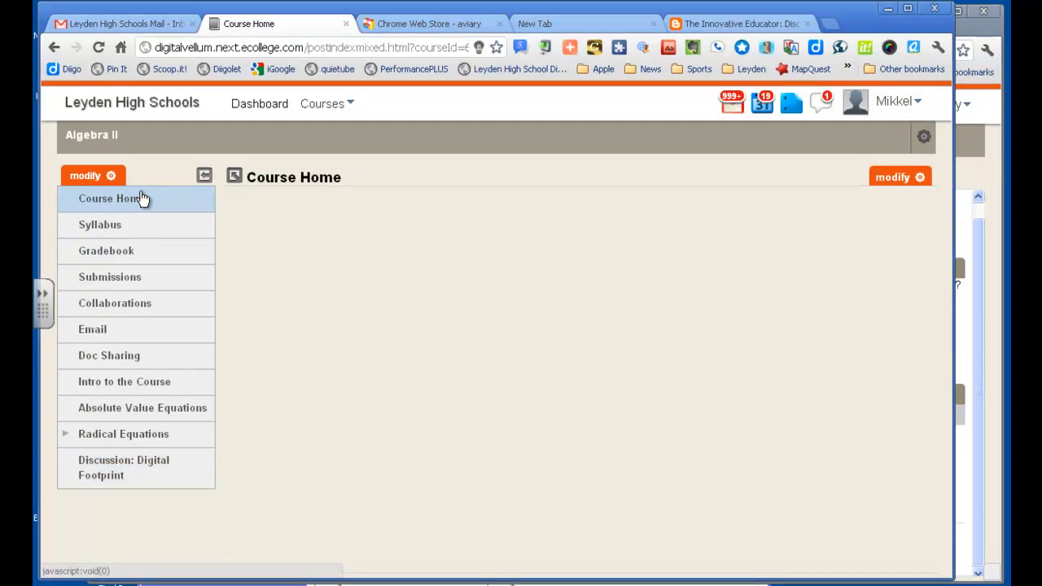
click(111, 473)
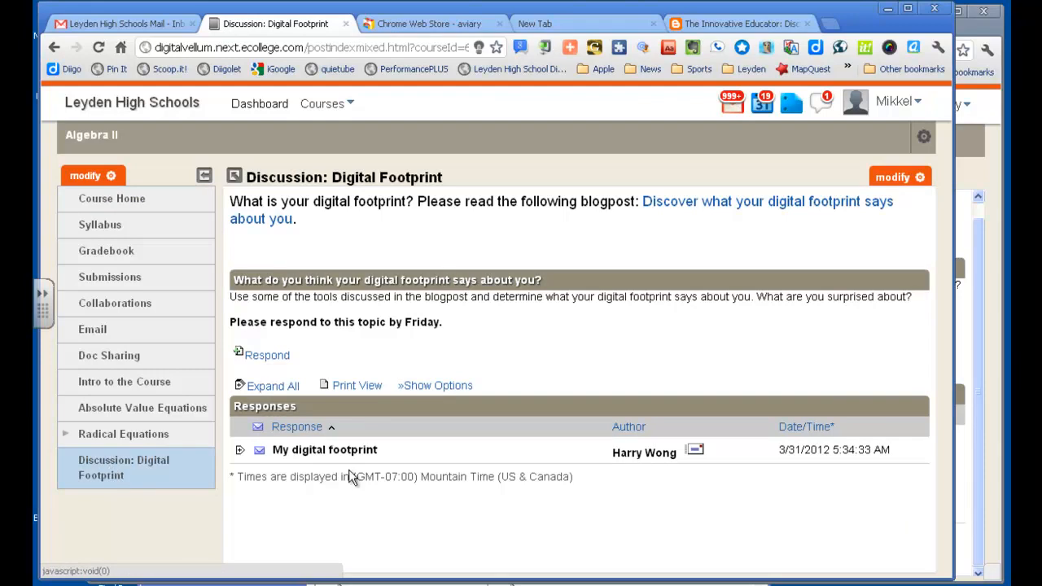
click(240, 450)
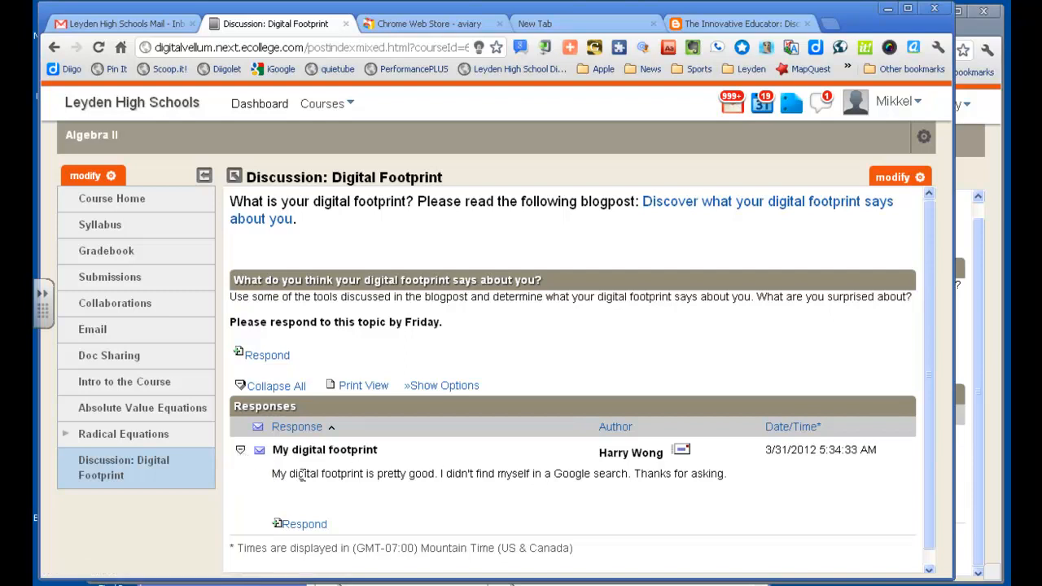
Step: Post a reply thanking the student, suggesting more digging into their digital footprint, and asking about Facebook use and what their posts say about them
click(306, 524)
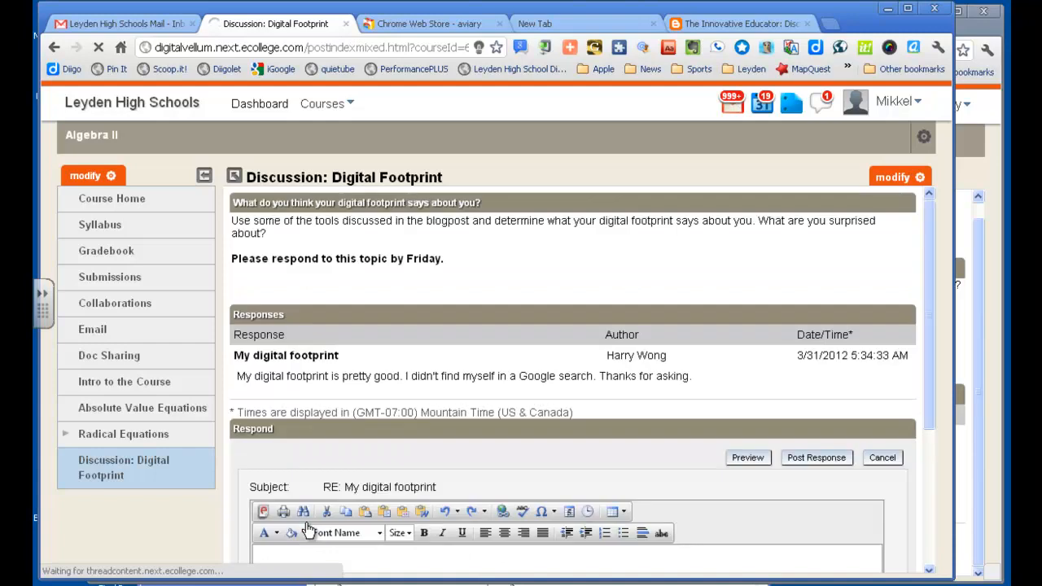
drag(934, 287, 918, 339)
click(667, 473)
text(Thanks Harry. I think you need to do a little more digging into your digital footprint. Don't you use Facebook? What do you think your facebook posts says about you?)
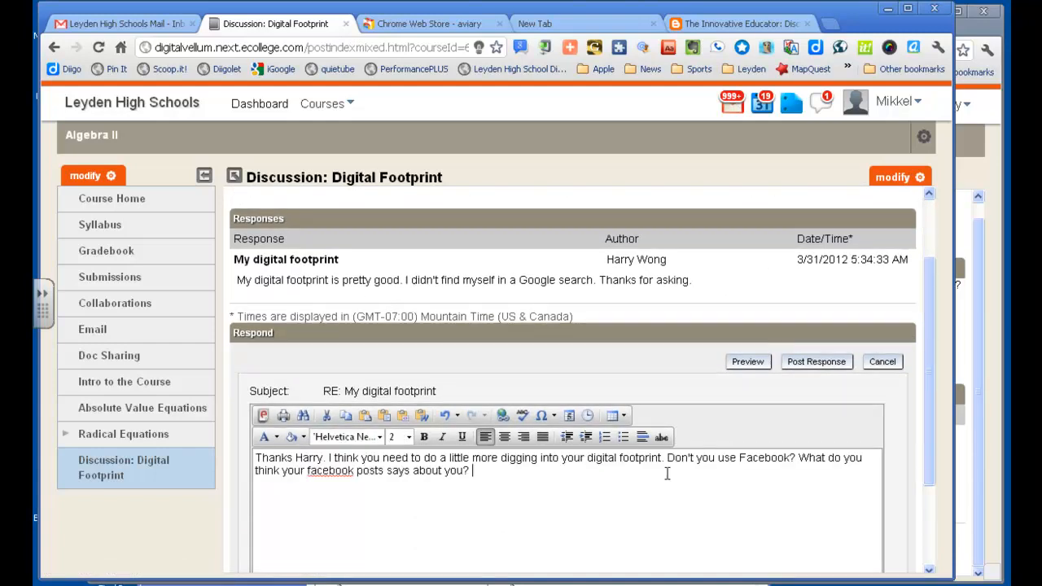
click(814, 366)
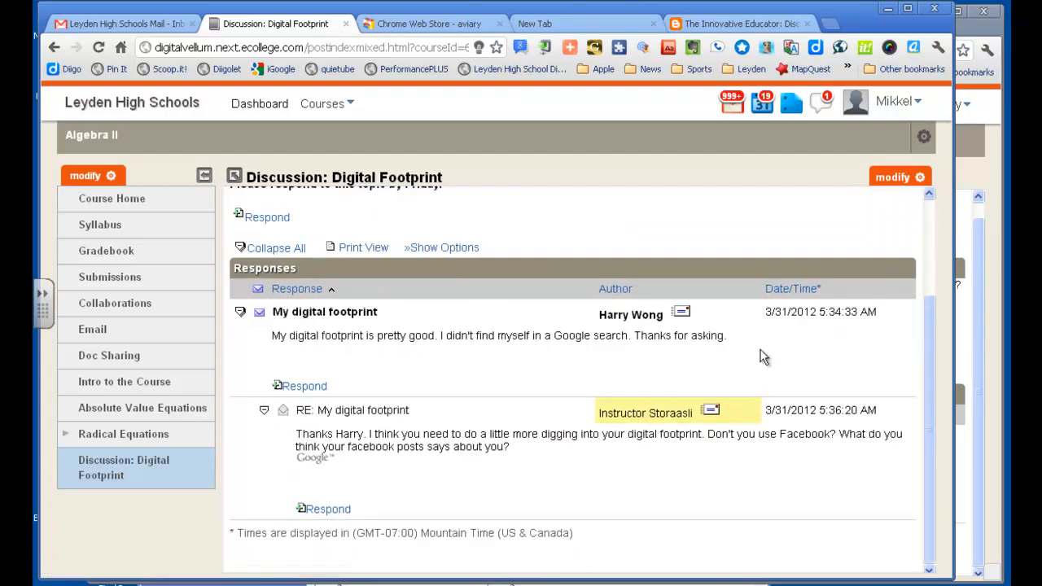
Step: In the gradebook, give the student 10 points for the digital footprint discussion with the comment "Nice job" plus their first name, and save
click(114, 254)
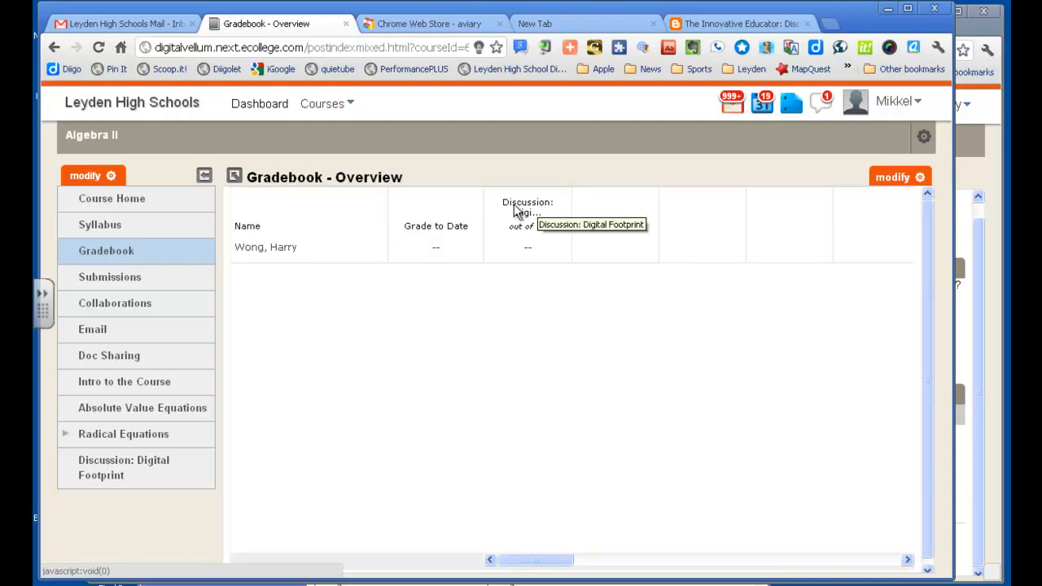
click(538, 251)
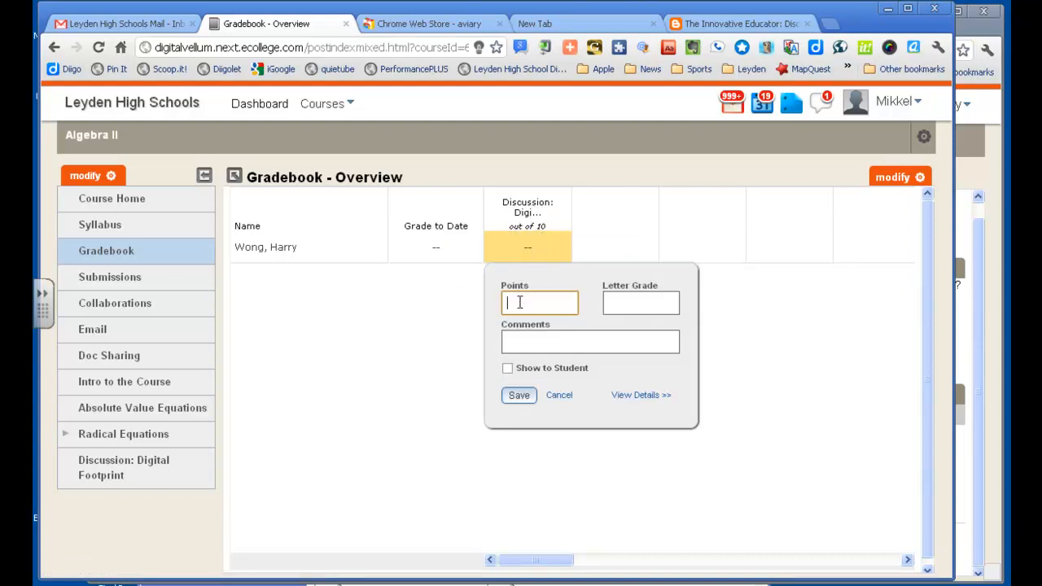
text(10)
click(517, 341)
text(Nice jo)
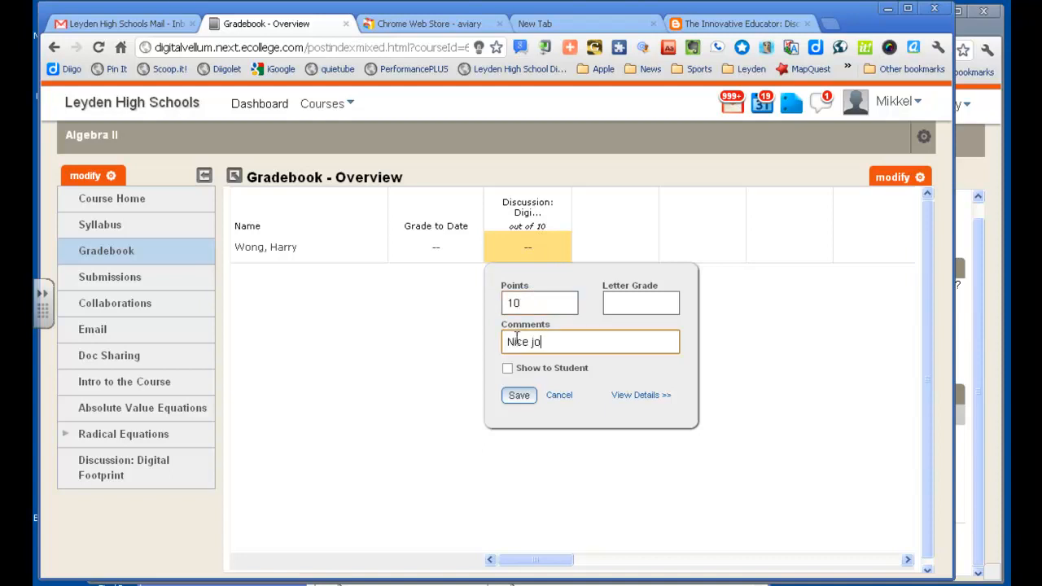
text(b Harry!)
click(517, 396)
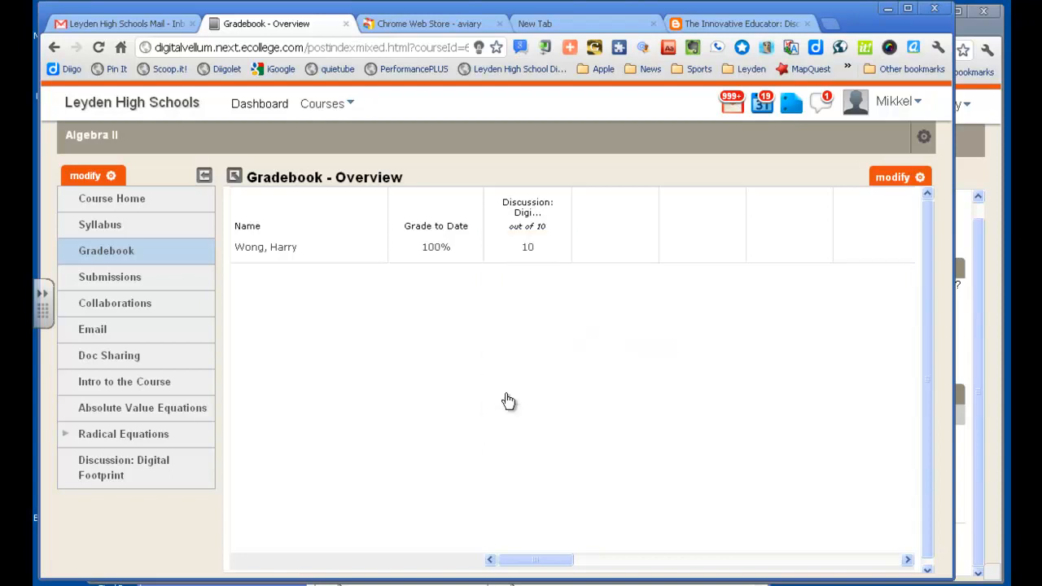
Step: Make the student's digital footprint discussion grade visible to the student, save it and return to the course home
click(530, 247)
click(507, 368)
click(518, 396)
click(109, 200)
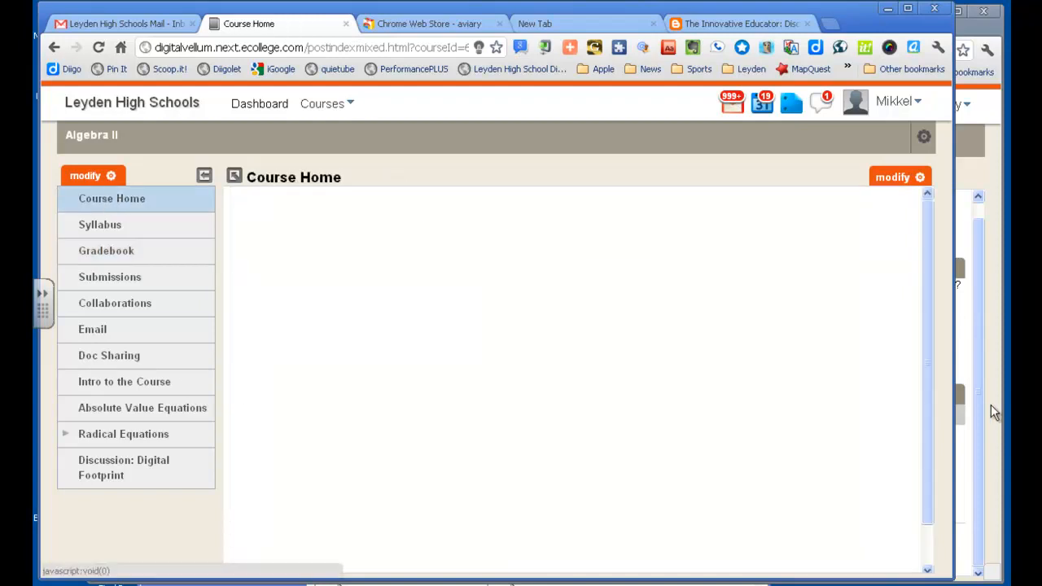
Step: In the student's browser window, read the instructor's reply and check the gradebook's grade and comment, and return to the instructor's window
click(990, 406)
click(166, 477)
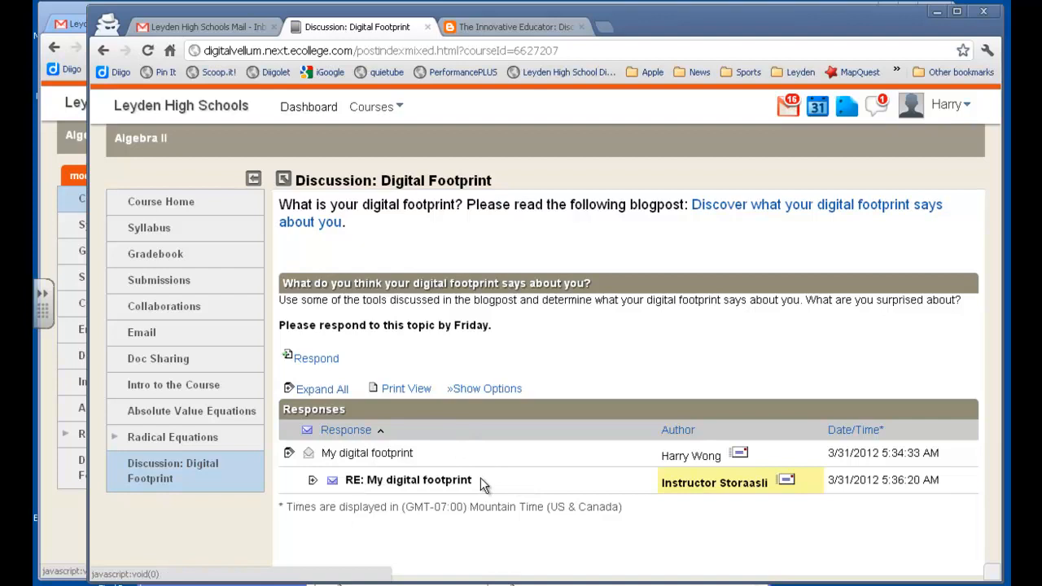
click(449, 481)
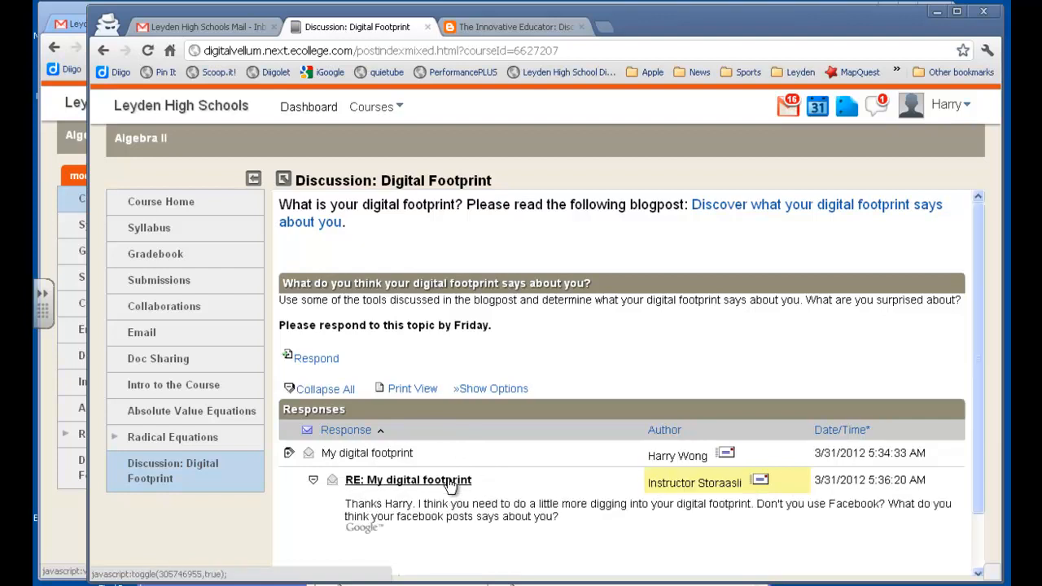
click(160, 255)
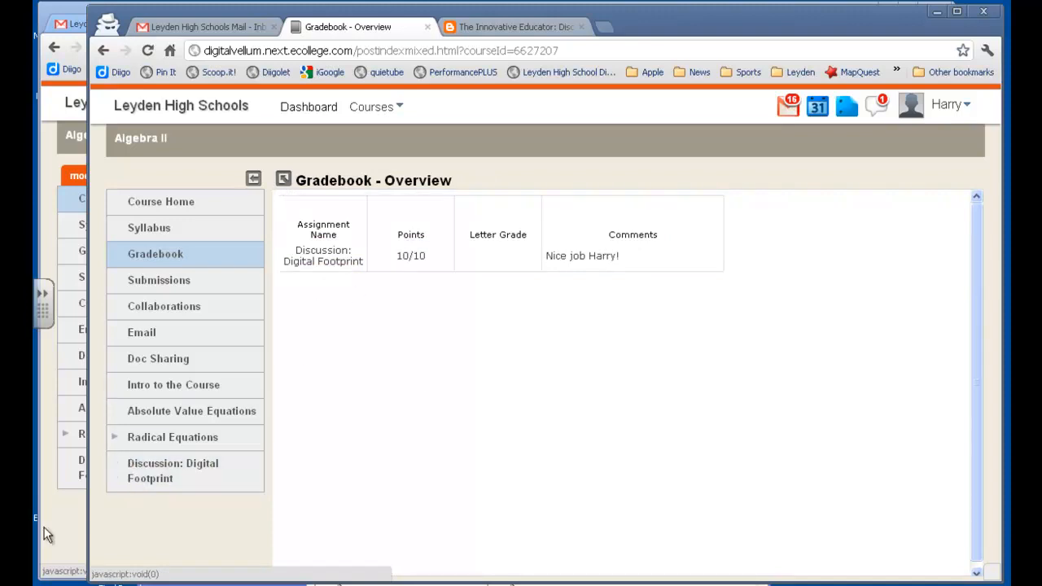
click(70, 519)
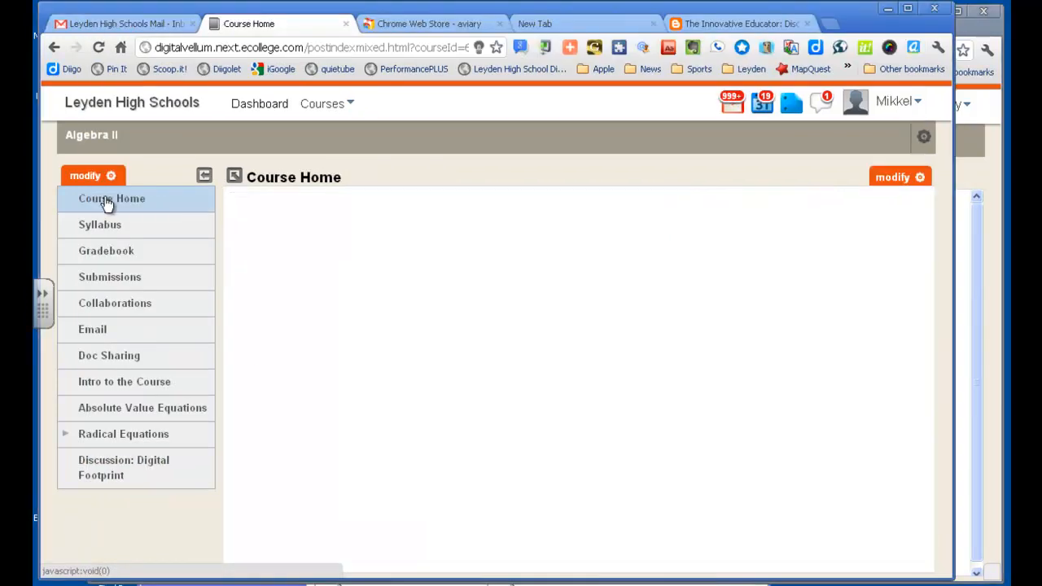